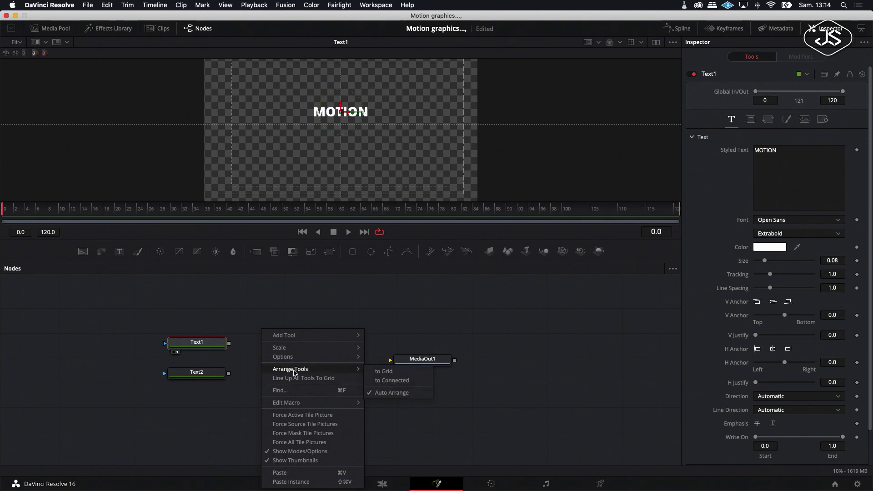
# Arrange nodes to the grid and merge Text1 with Text2, spacing Text1 above and Text2 below the Merge node
pyautogui.click(403, 373)
pyautogui.click(273, 358)
pyautogui.moveTo(229, 344); pyautogui.dragTo(228, 374)
pyautogui.click(263, 367)
pyautogui.moveTo(286, 362); pyautogui.dragTo(212, 410)
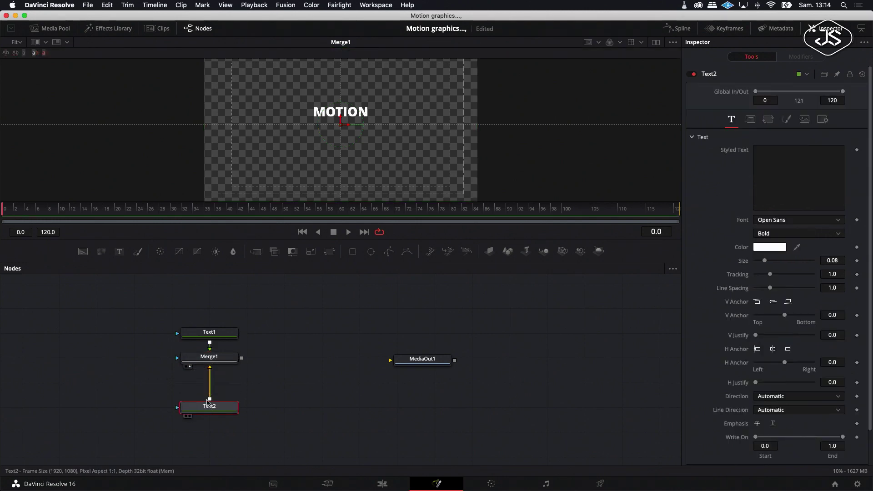
pyautogui.moveTo(211, 342); pyautogui.dragTo(211, 317)
# Enter GRAPHICS as the styled text of the Text2 node
pyautogui.click(210, 406)
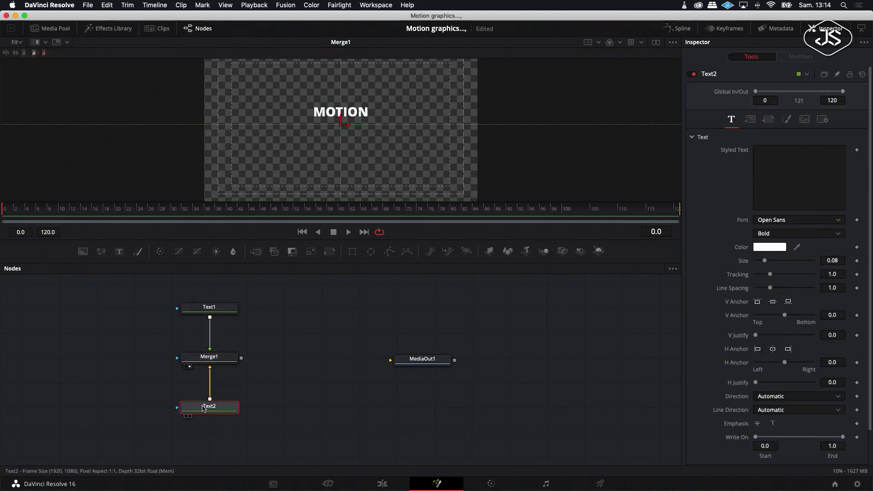
pyautogui.click(779, 157)
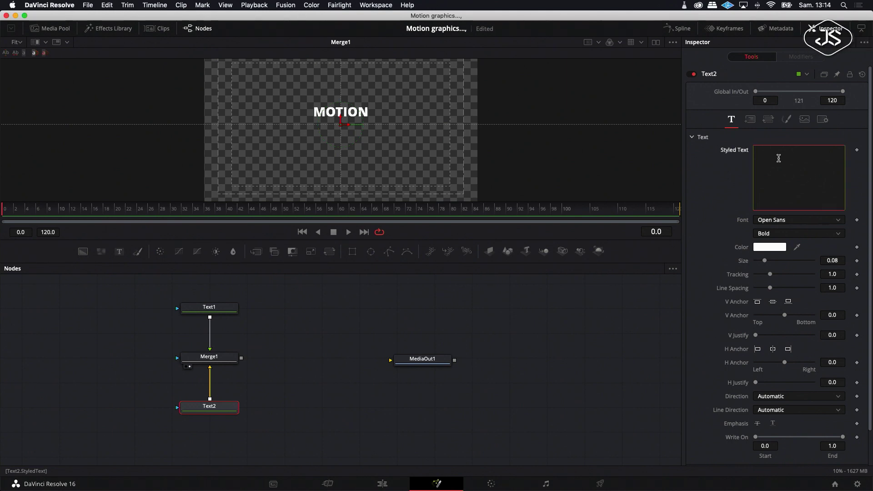
pyautogui.write('GRAPHICS')
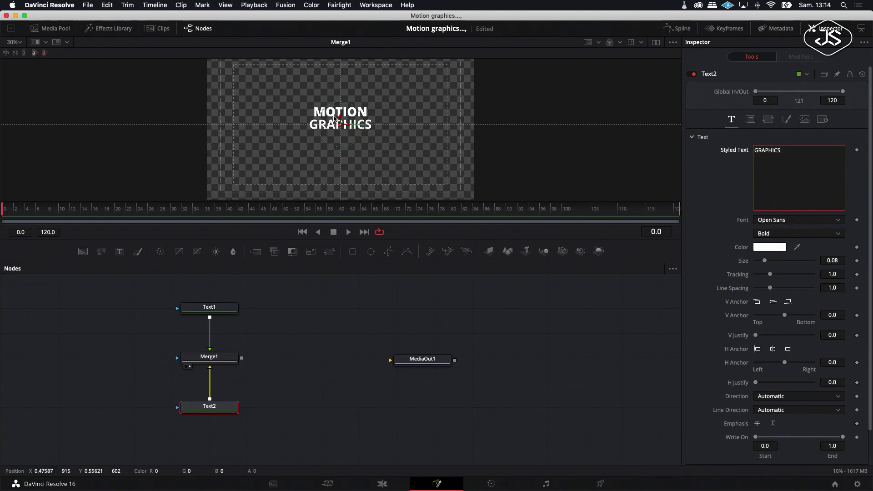
# Reposition the two words in the viewer so GRAPHICS sits just below MOTION, with both grouped around the frame's centre
pyautogui.scroll(1, 334, 118)
pyautogui.scroll(5, 334, 118)
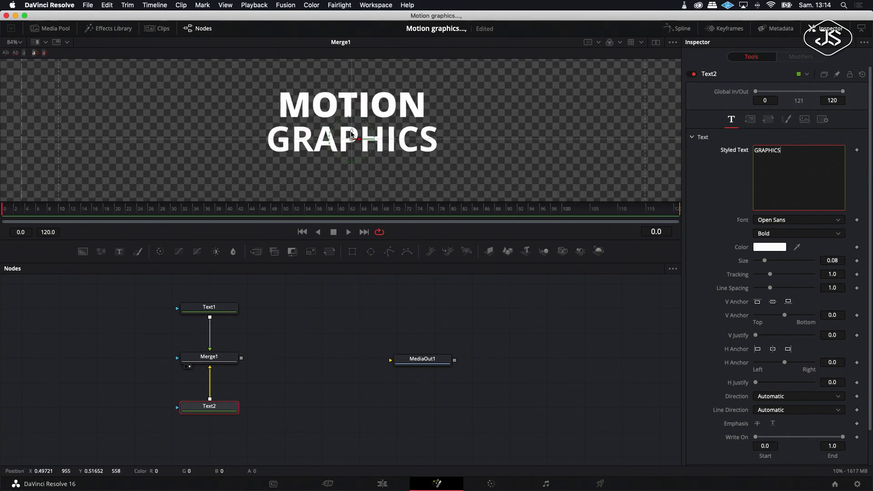
pyautogui.moveTo(350, 154); pyautogui.dragTo(350, 169)
pyautogui.click(219, 310)
pyautogui.moveTo(350, 97); pyautogui.dragTo(351, 111)
pyautogui.click(209, 407)
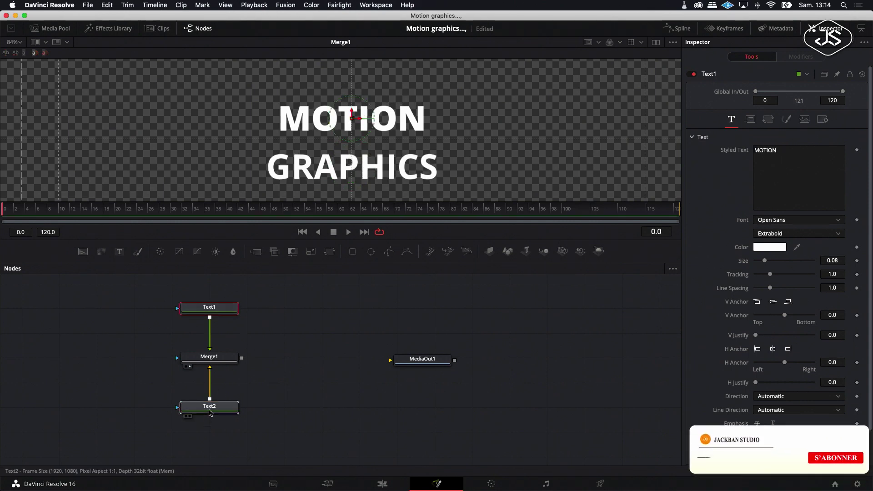
pyautogui.moveTo(352, 167); pyautogui.dragTo(352, 150)
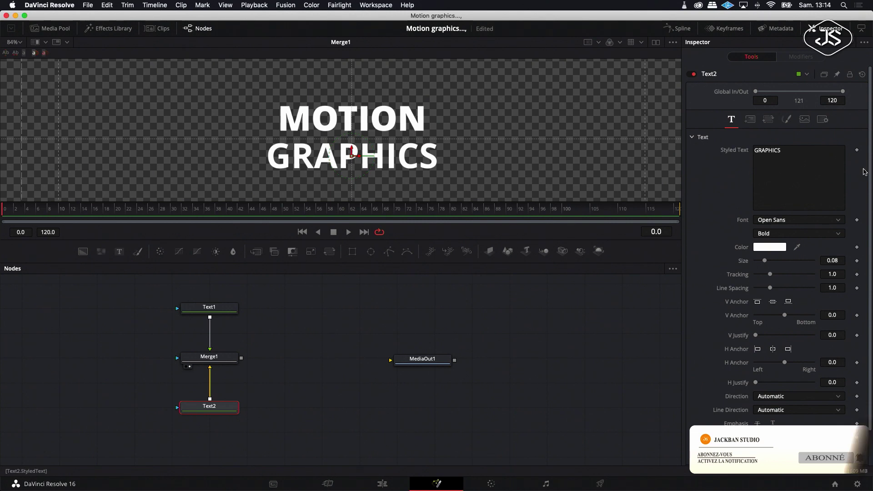
# Set the GRAPHICS text to the Light font style and widen its tracking to 1.131
pyautogui.click(839, 234)
pyautogui.click(773, 295)
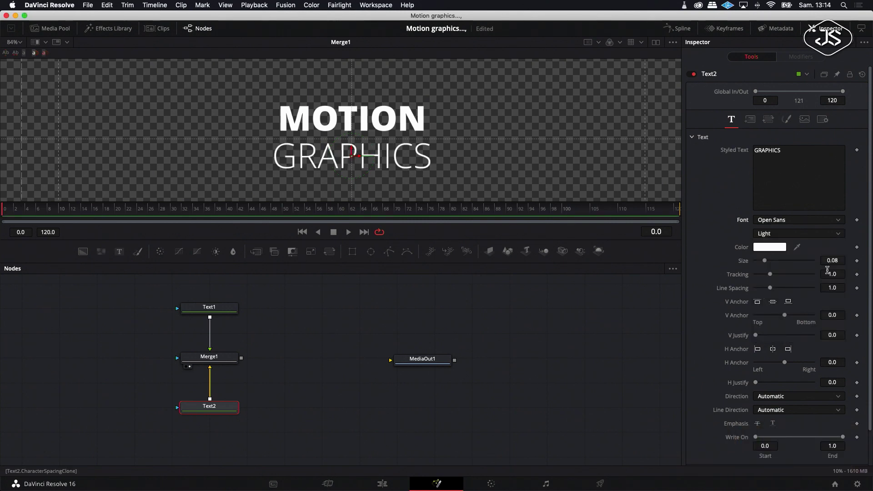
pyautogui.moveTo(836, 274); pyautogui.dragTo(854, 274)
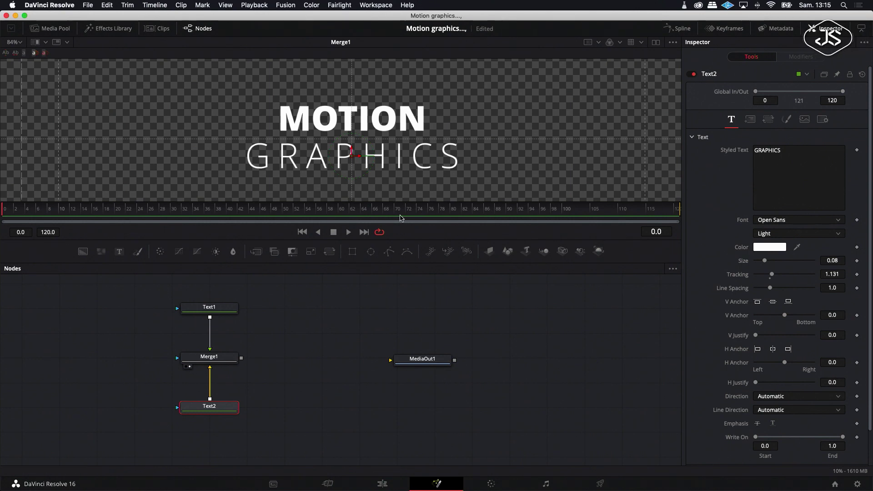
pyautogui.click(288, 320)
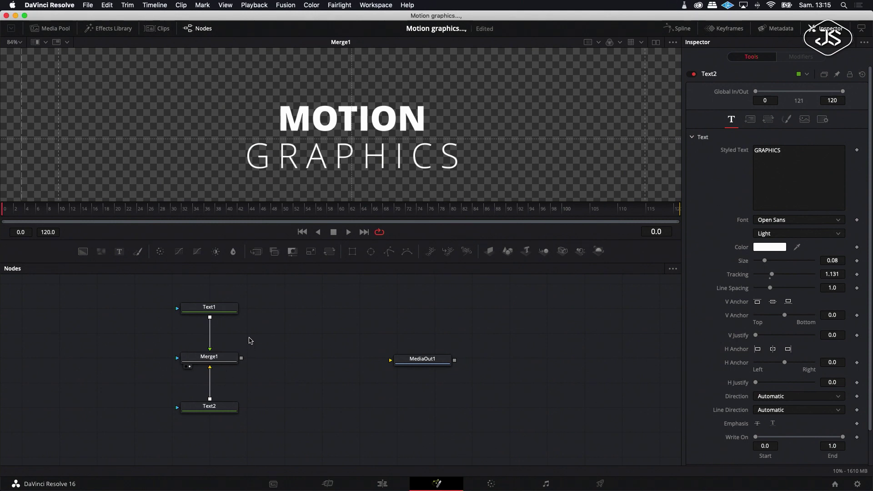
# Add a Background node below the text branch, combine it with Merge1 through a new Merge, and show that Merge in the viewer
pyautogui.hscroll(2, 250, 340)
pyautogui.moveTo(404, 360); pyautogui.dragTo(528, 358)
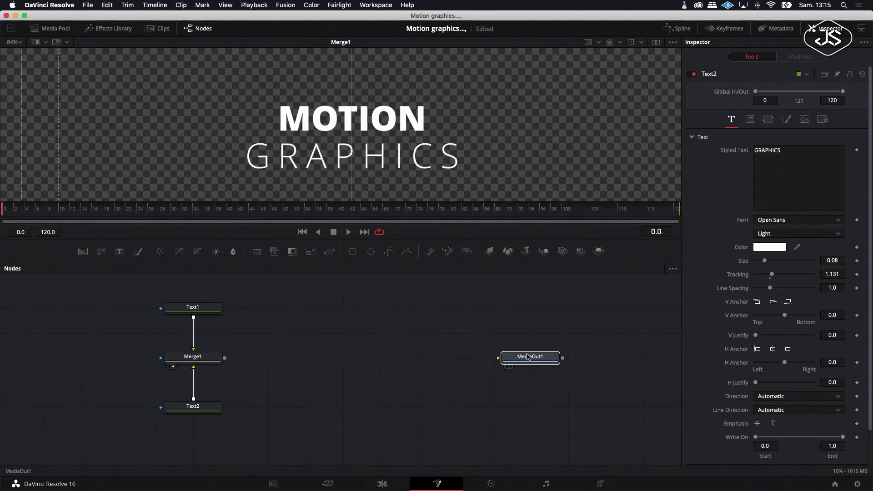
pyautogui.click(82, 255)
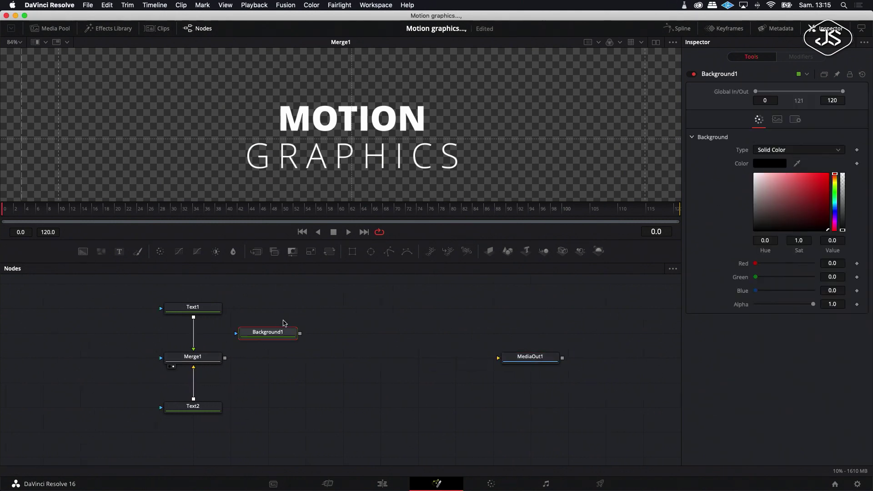
pyautogui.moveTo(279, 338); pyautogui.dragTo(316, 376)
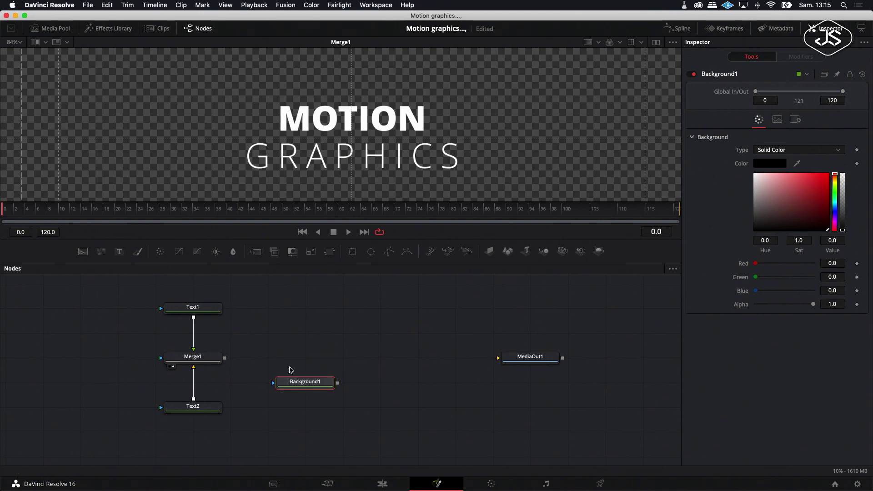
pyautogui.moveTo(224, 358); pyautogui.dragTo(388, 432)
pyautogui.moveTo(382, 387); pyautogui.dragTo(382, 363)
pyautogui.click(382, 363)
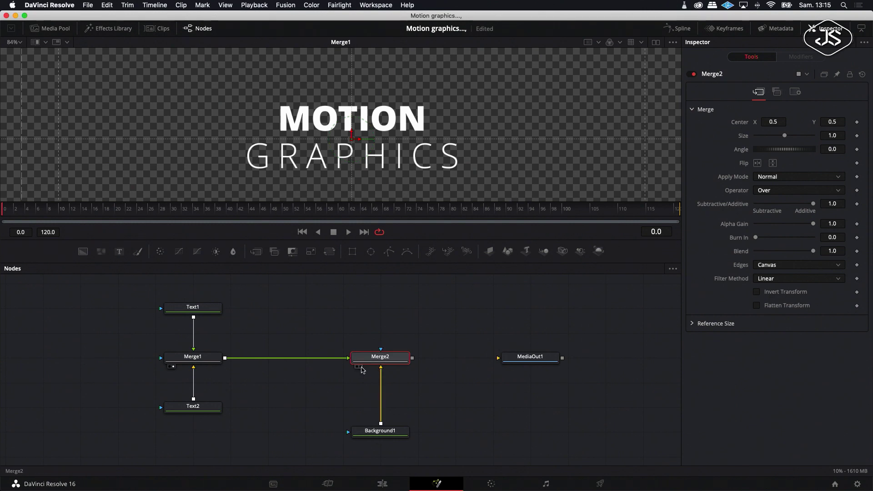
pyautogui.click(361, 368)
# Colour Background1 orange with hue 0.072, saturation 0.988 and value 0.992
pyautogui.click(375, 430)
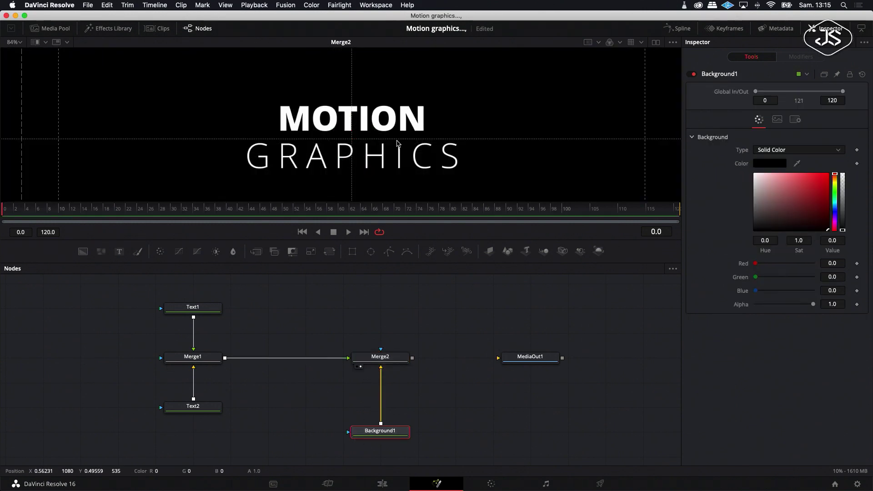
pyautogui.scroll(-8, 397, 144)
pyautogui.scroll(-3, 397, 143)
pyautogui.scroll(2, 397, 144)
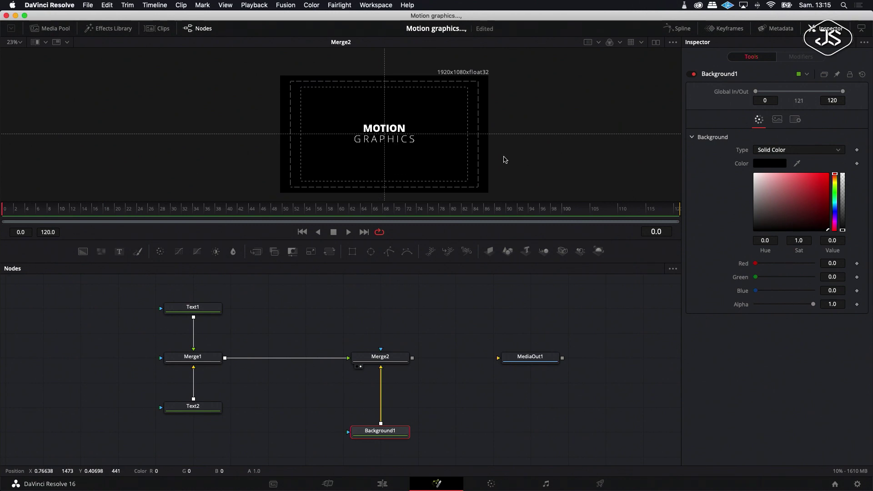
pyautogui.click(836, 181)
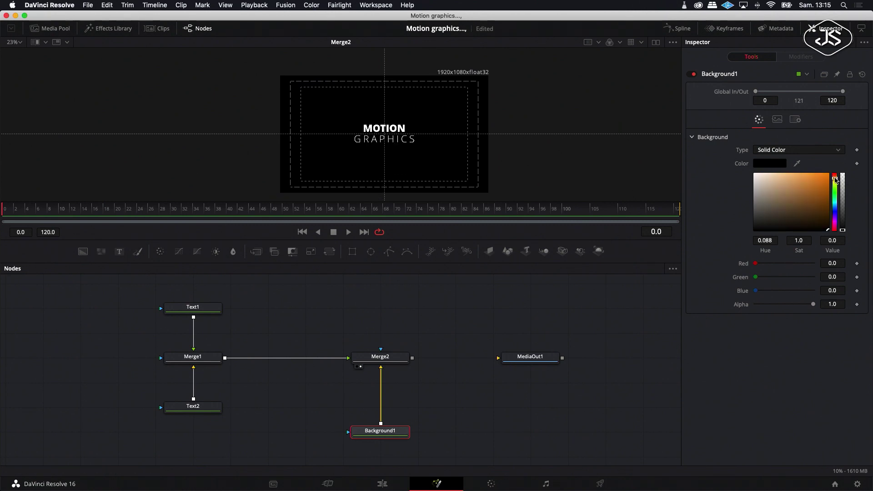
pyautogui.click(835, 181)
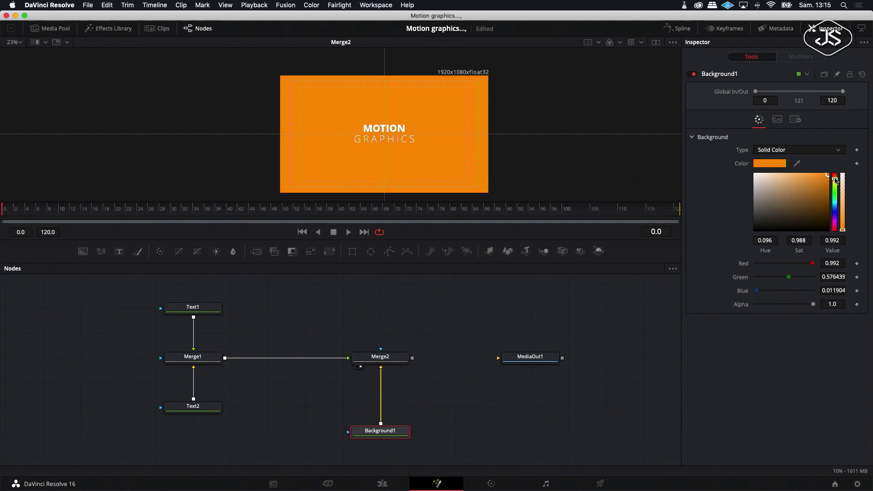
pyautogui.click(836, 181)
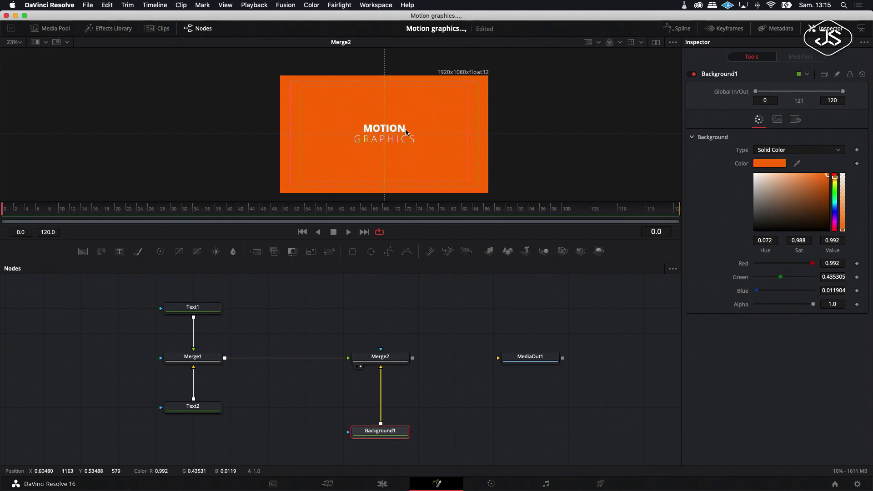
# Nudge the MOTION text slightly down towards the GRAPHICS line
pyautogui.scroll(5, 405, 129)
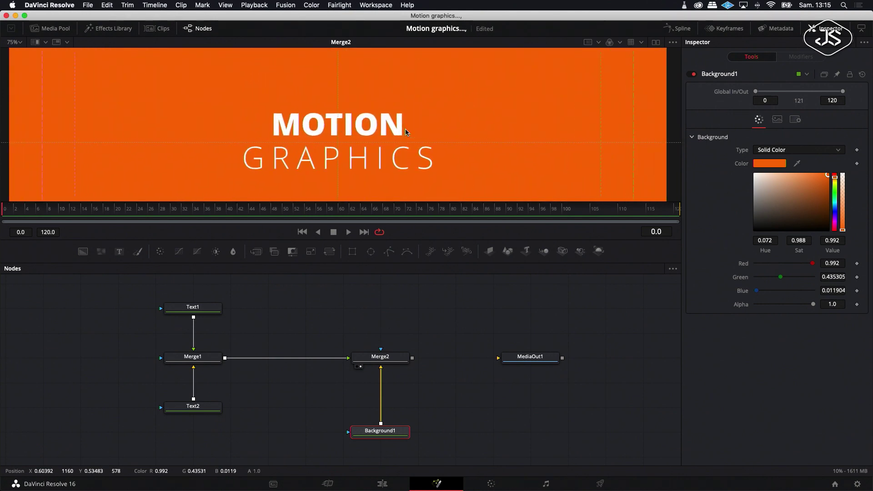
pyautogui.click(221, 308)
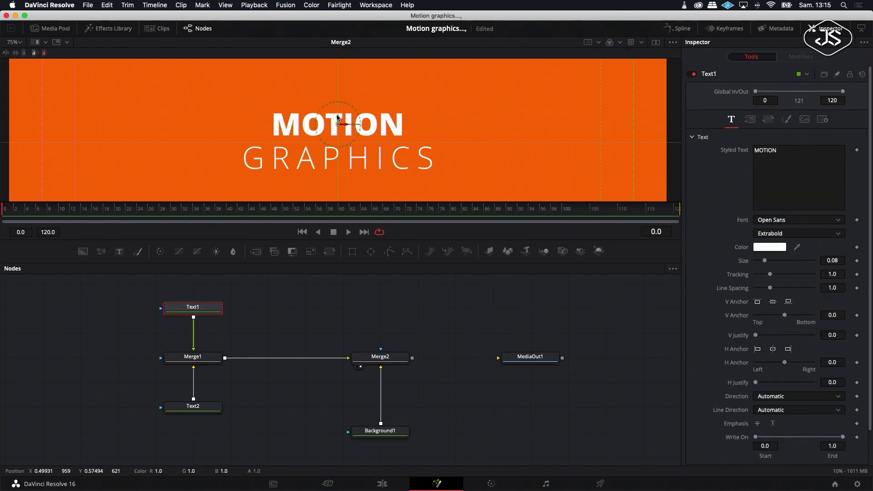
pyautogui.click(281, 298)
# Merge a second Background node over Text1 and colour it near-white with saturation 0.006 and value 0.992
pyautogui.click(82, 252)
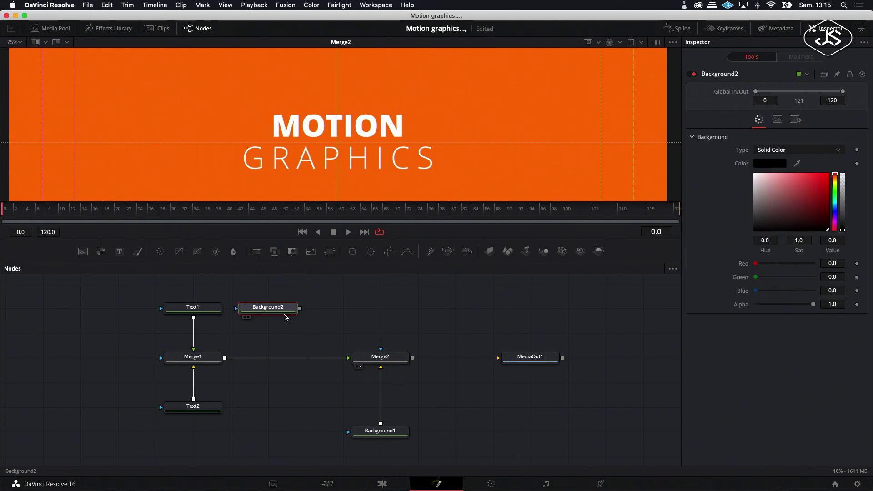
pyautogui.moveTo(265, 309); pyautogui.dragTo(113, 320)
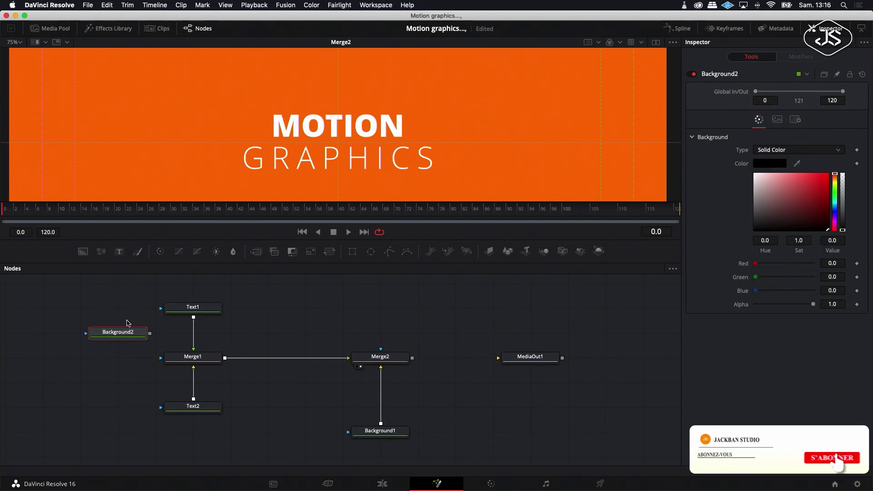
pyautogui.moveTo(147, 334); pyautogui.dragTo(193, 328)
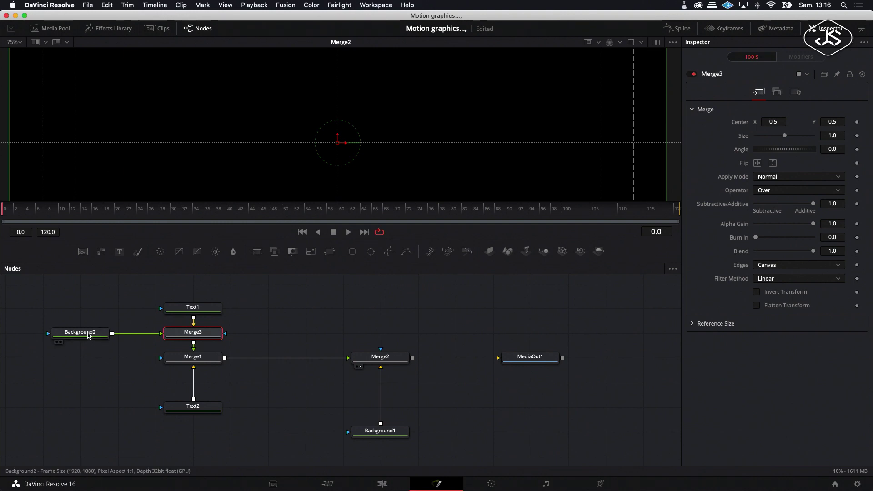
pyautogui.click(88, 335)
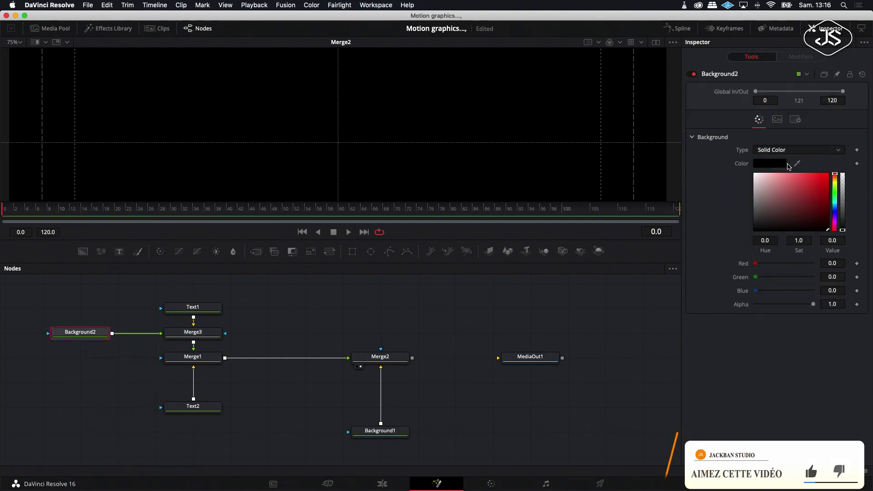
pyautogui.click(754, 174)
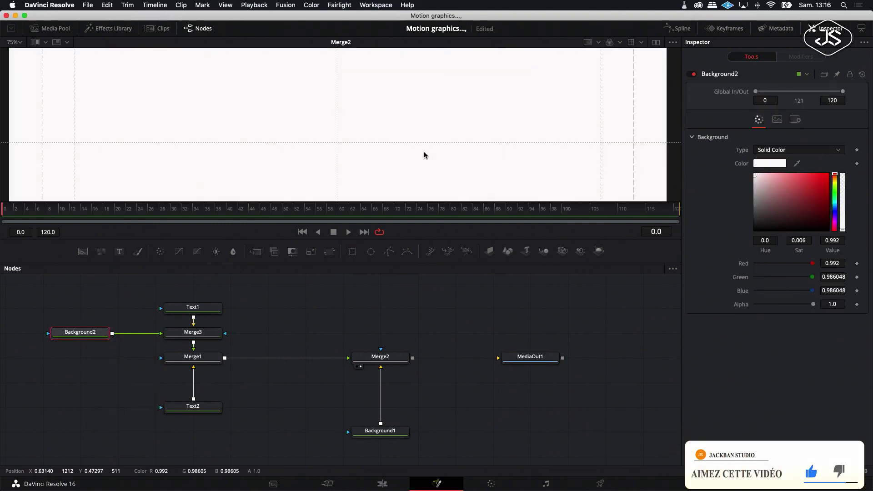
# Mask Background2 with a flat rectangle about 0.087 high and 0.5 wide, centred over MOTION at about Y 0.55
pyautogui.scroll(-4, 424, 151)
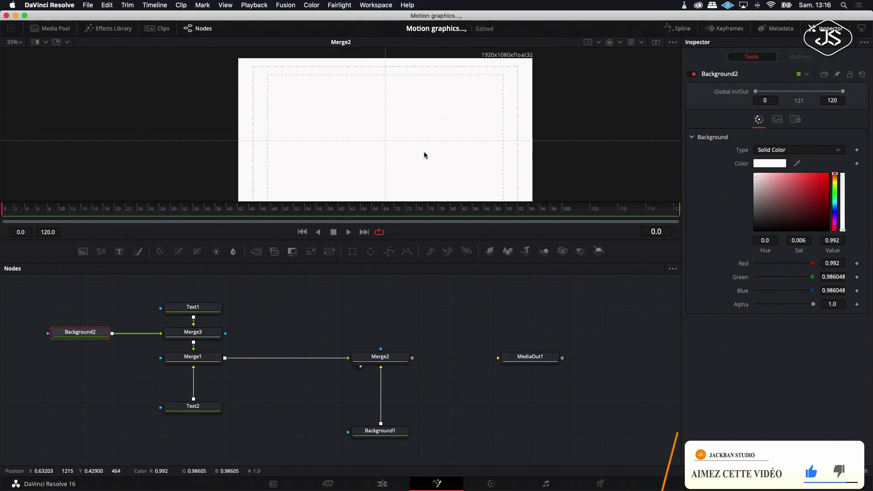
pyautogui.scroll(1, 424, 152)
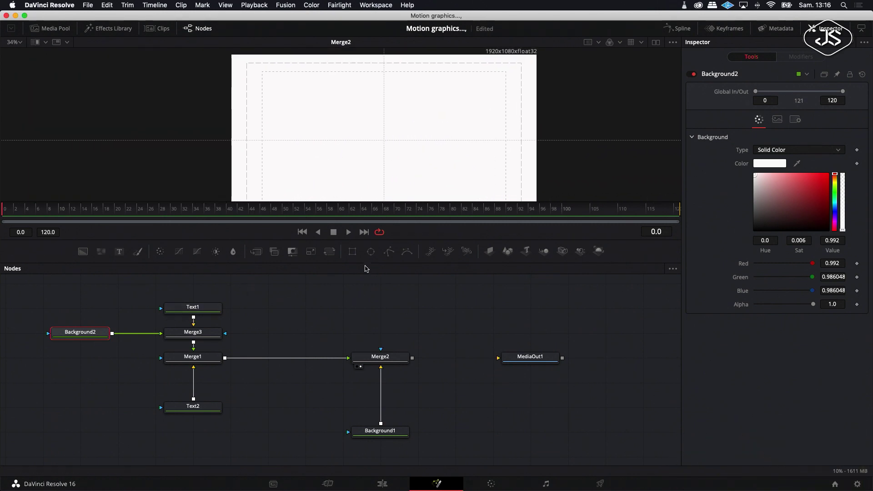
pyautogui.click(352, 253)
pyautogui.moveTo(399, 96); pyautogui.dragTo(384, 118)
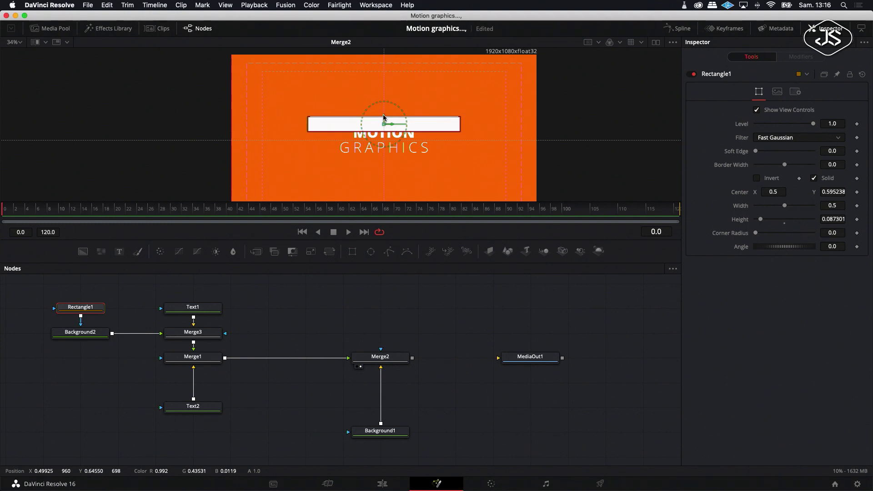
pyautogui.scroll(3, 384, 117)
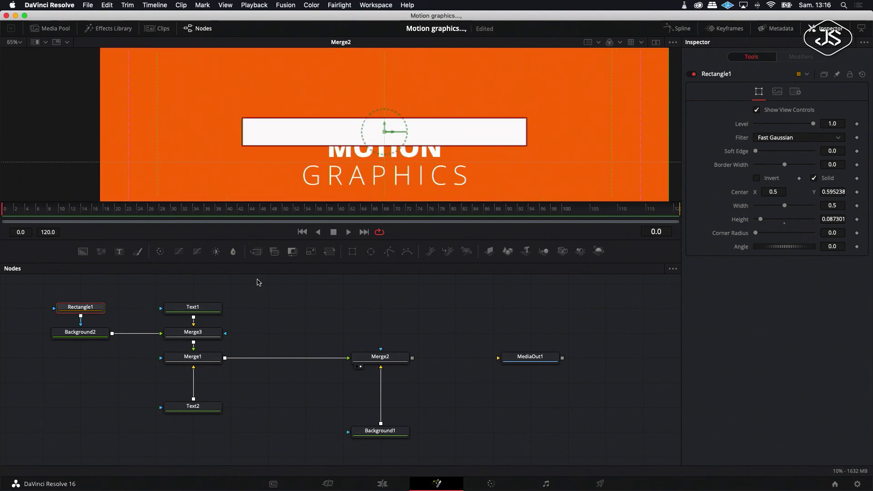
pyautogui.hscroll(1, 131, 300)
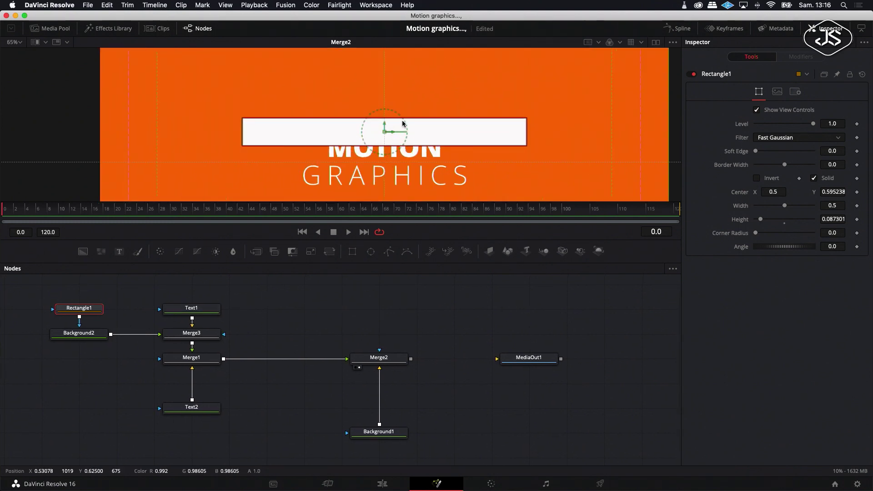
pyautogui.moveTo(384, 124); pyautogui.dragTo(385, 139)
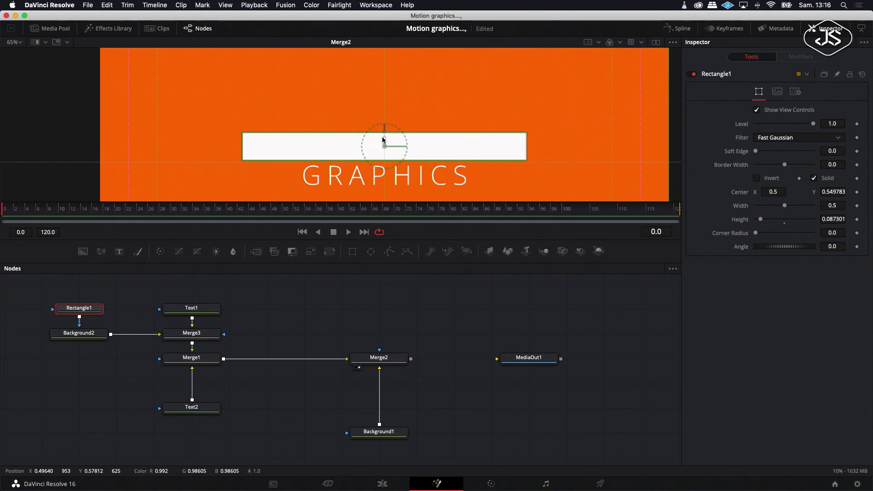
# Set the operator of Merge3 to XOr so the MOTION text cuts through the white bar
pyautogui.click(191, 335)
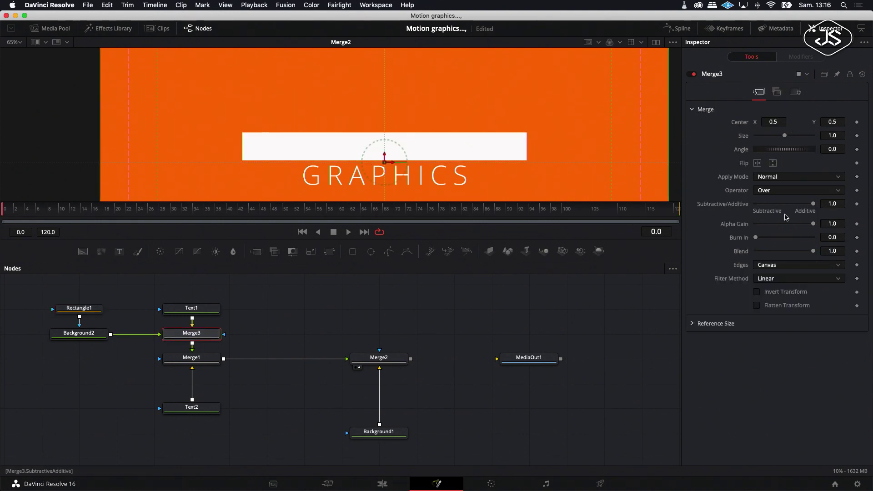
pyautogui.click(839, 191)
pyautogui.click(767, 241)
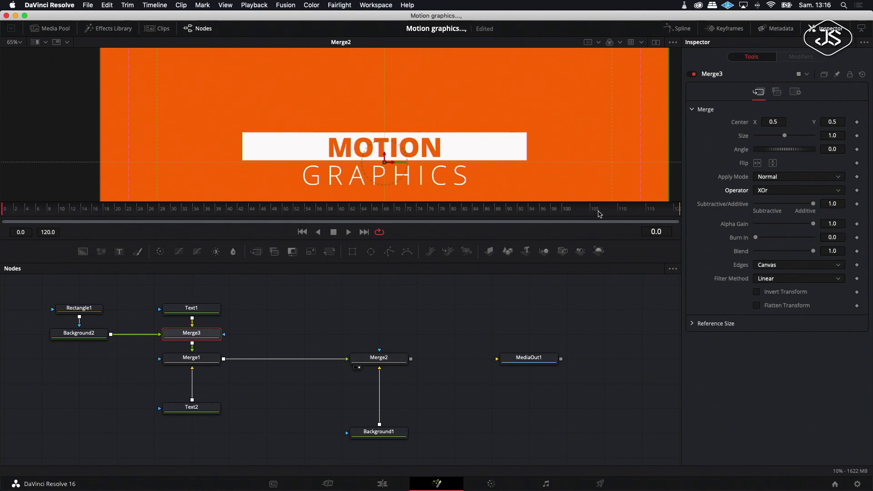
# Narrow the Rectangle1 mask to a width of about 0.223 so the white bar closely frames MOTION
pyautogui.click(73, 309)
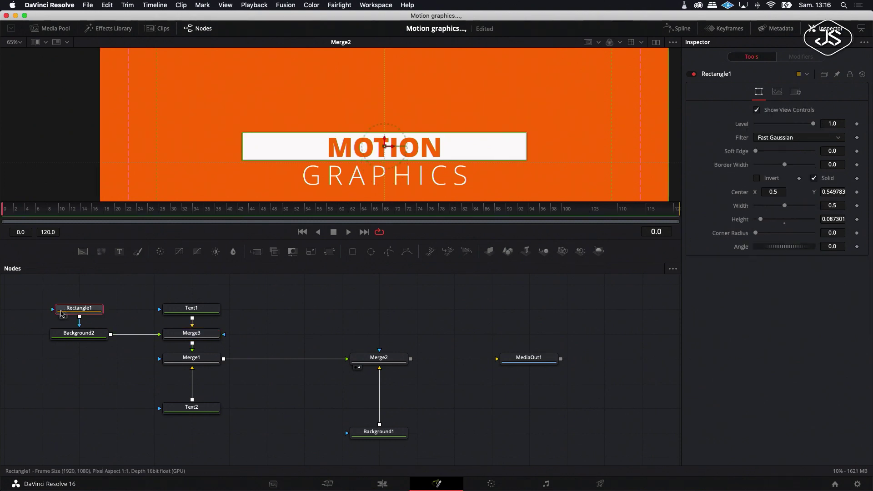
pyautogui.moveTo(523, 146); pyautogui.dragTo(449, 152)
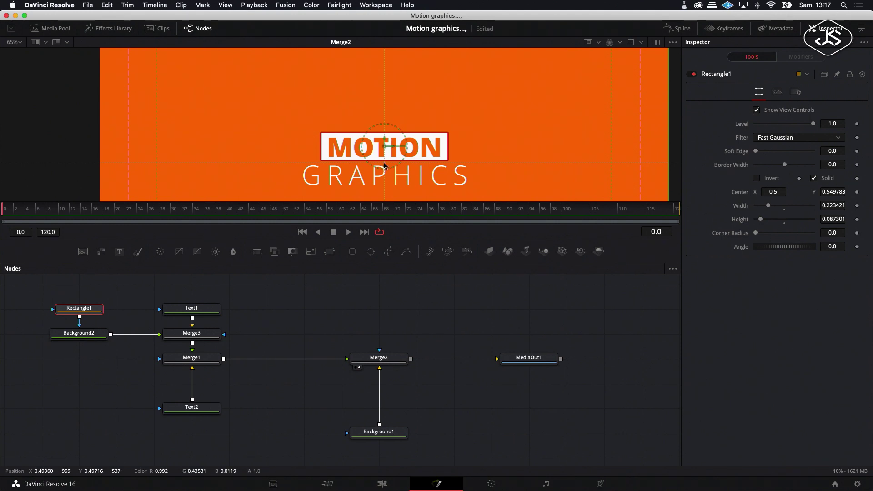
pyautogui.click(356, 295)
# Merge a new Background node over Text2, align it beside Merge4, and colour it near-white with saturation 0.018 and value 1.0
pyautogui.scroll(-3, 352, 305)
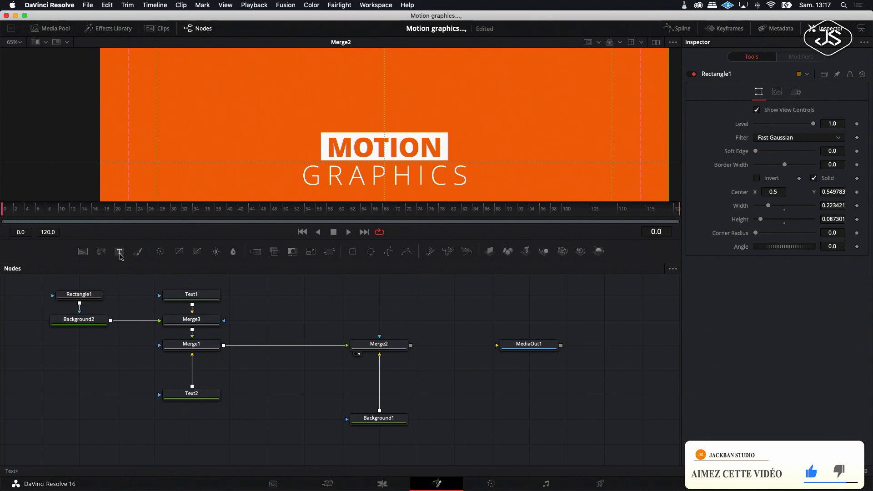
pyautogui.click(85, 252)
pyautogui.moveTo(230, 370); pyautogui.dragTo(207, 413)
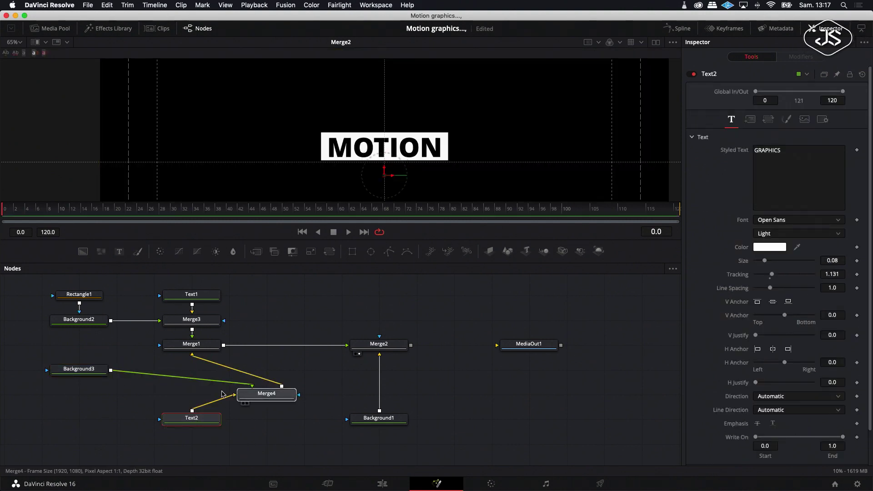
pyautogui.moveTo(264, 394); pyautogui.dragTo(189, 394)
pyautogui.moveTo(88, 369); pyautogui.dragTo(89, 394)
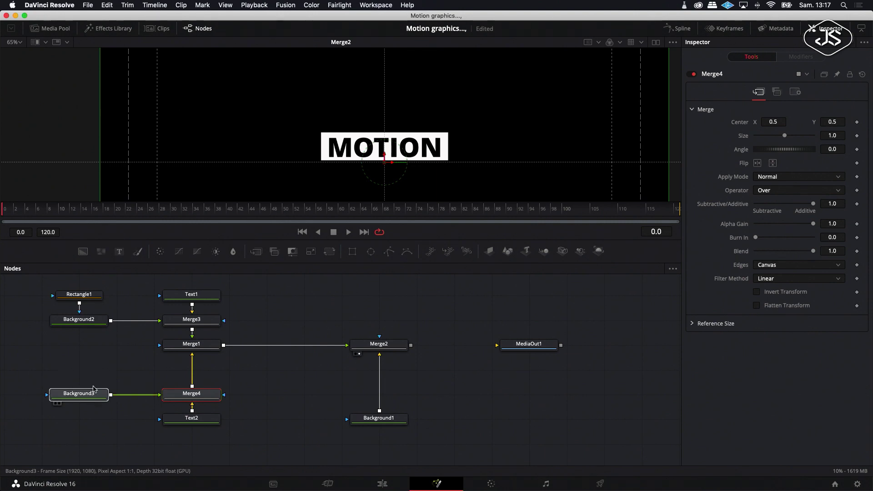
pyautogui.click(756, 175)
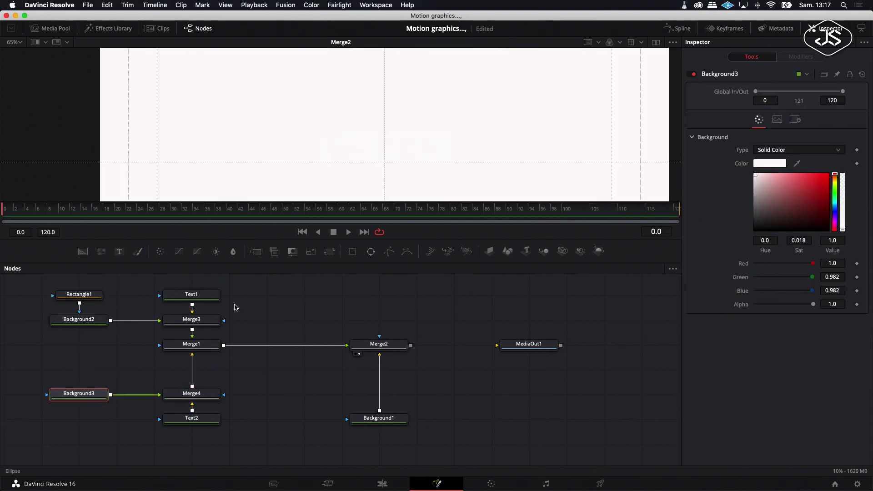
# Add a paint mask to Background3 and draw a straight polyline stroke under GRAPHICS across the word's full width
pyautogui.rightClick(85, 394)
pyautogui.moveTo(122, 201)
pyautogui.moveTo(204, 285)
pyautogui.click(281, 315)
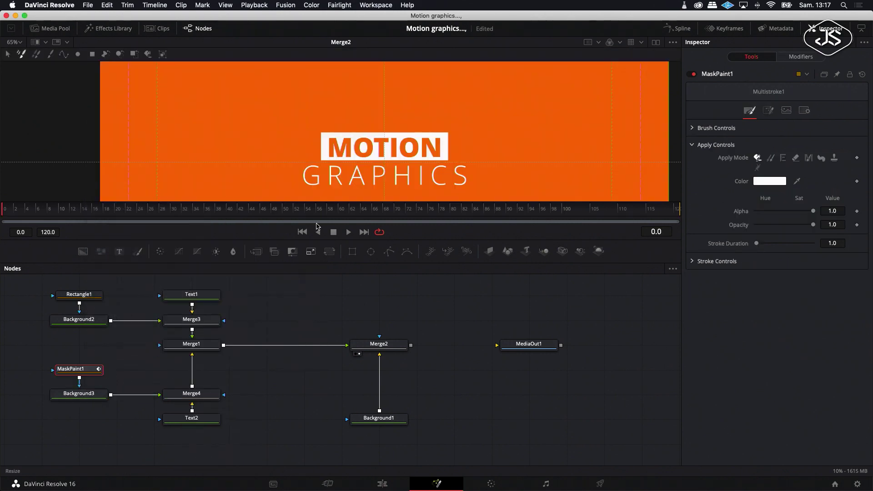
pyautogui.click(63, 55)
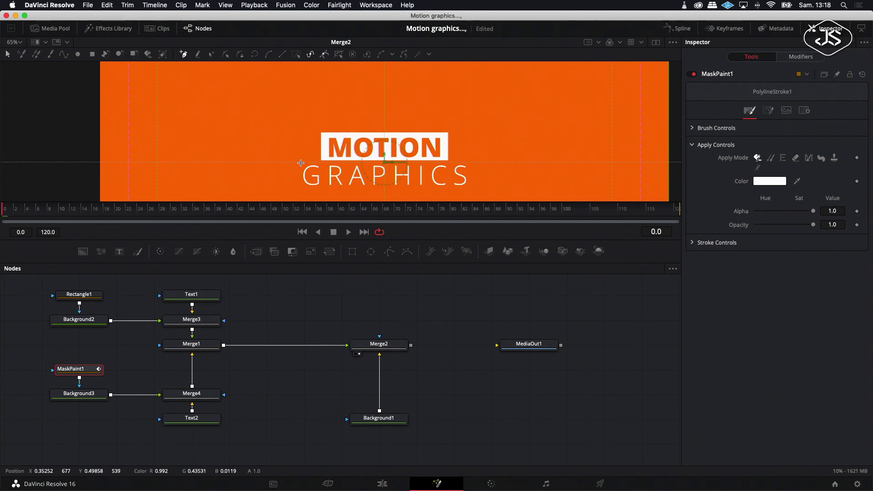
pyautogui.click(302, 188)
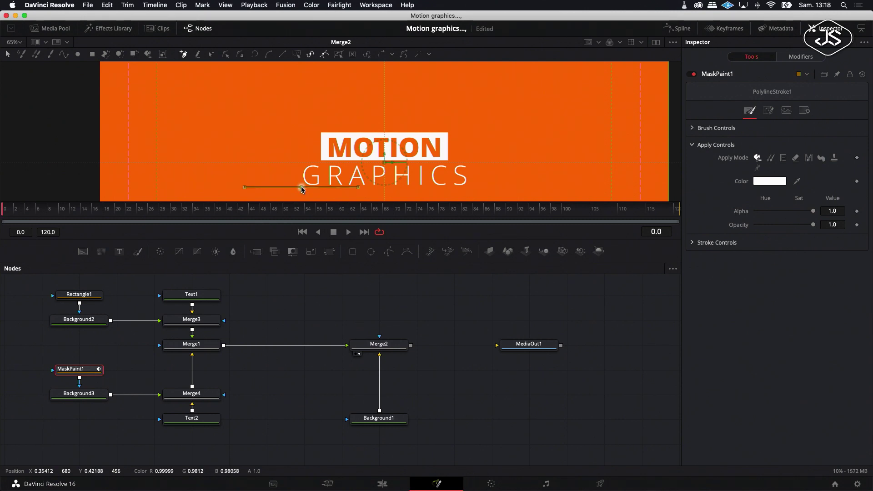
pyautogui.click(469, 188)
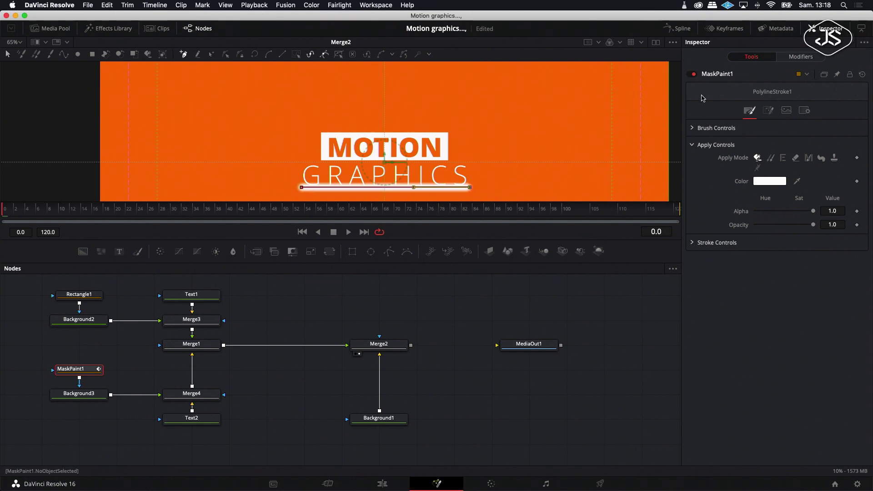
# Give the underline stroke a hard circular brush of size 0.0036 and set its centre Y to 0.495
pyautogui.click(694, 129)
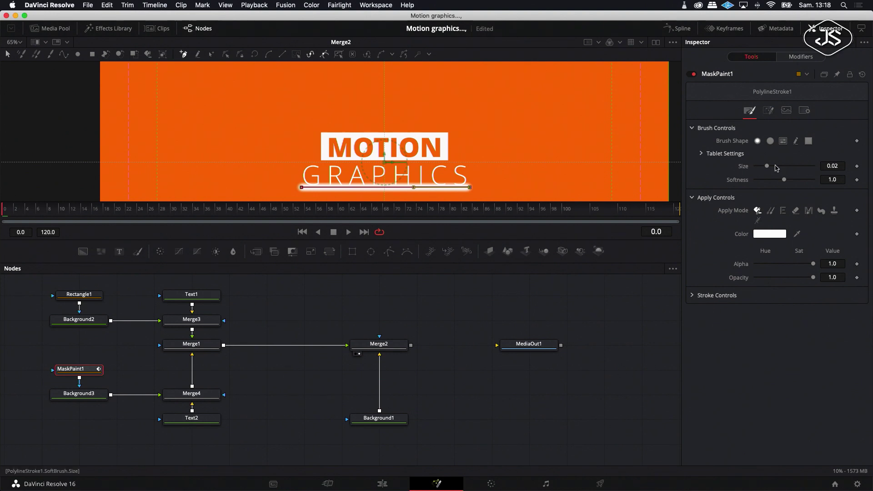
pyautogui.click(770, 141)
pyautogui.moveTo(766, 167); pyautogui.dragTo(758, 166)
pyautogui.click(693, 282)
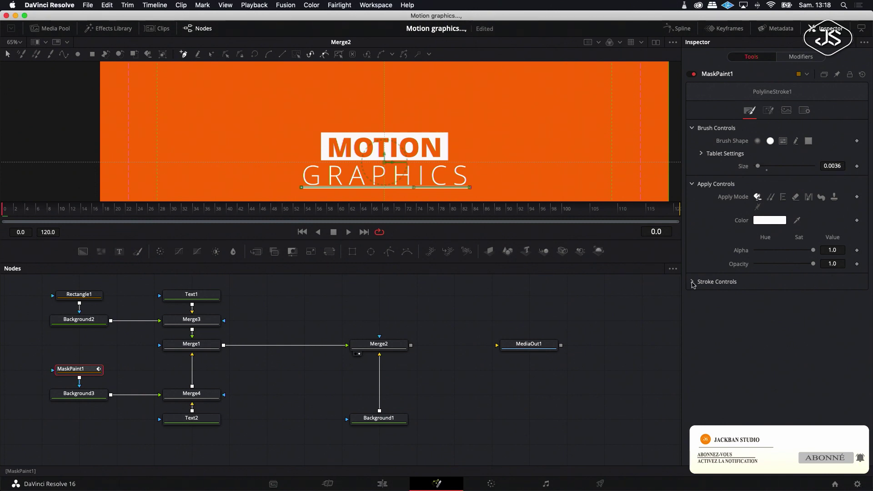
pyautogui.click(481, 312)
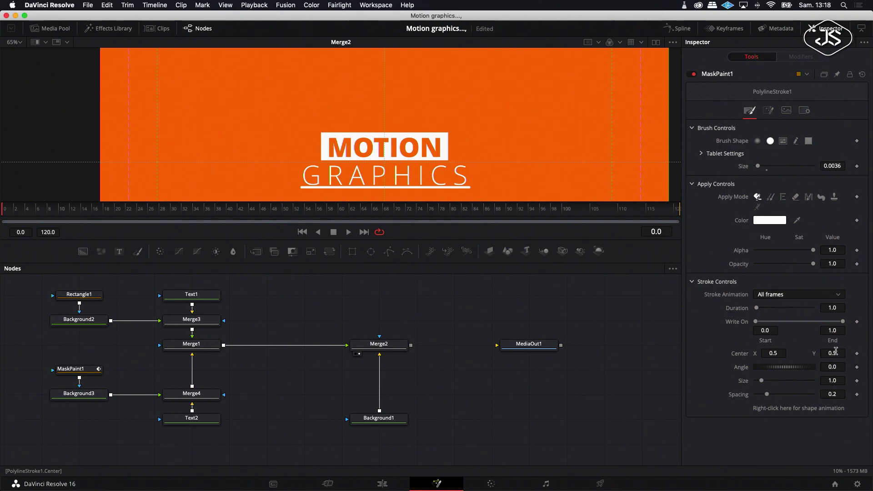
pyautogui.moveTo(836, 351); pyautogui.dragTo(834, 352)
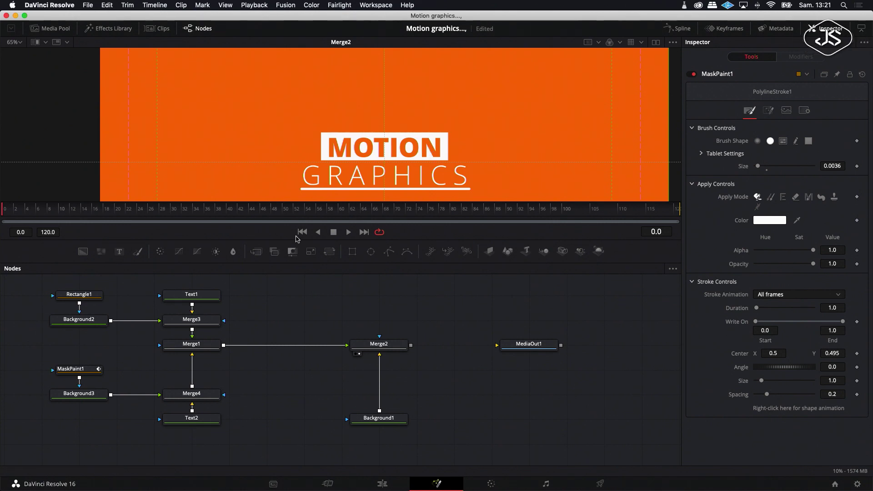
# Mask Text1 with a rectangle about 0.223 wide and 0.088 high, matching the white bar at about Y 0.548
pyautogui.click(197, 294)
pyautogui.click(353, 252)
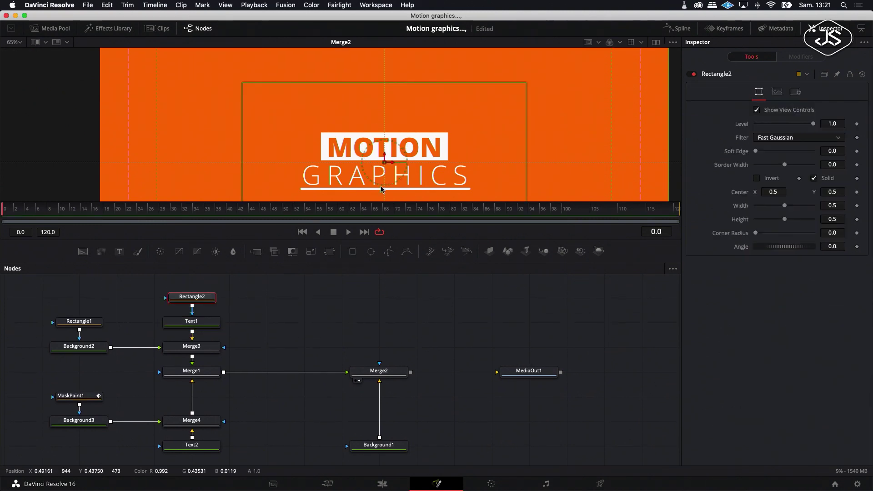
pyautogui.moveTo(425, 83); pyautogui.dragTo(384, 140)
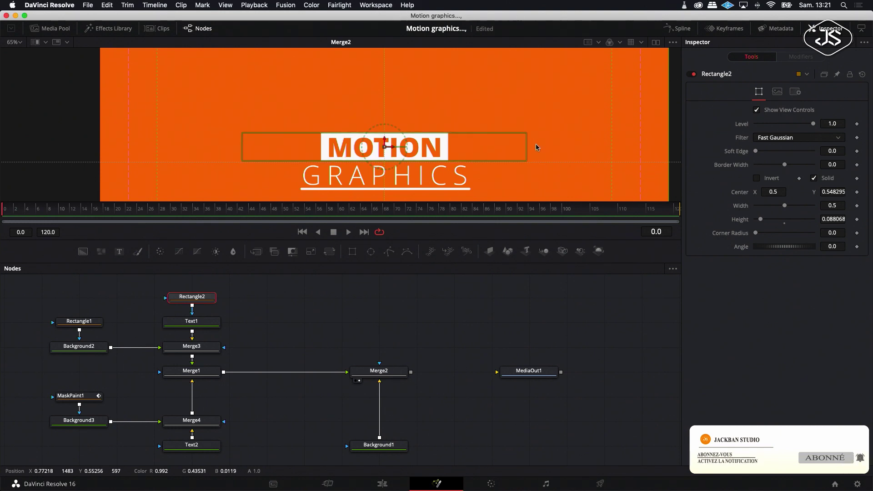
pyautogui.moveTo(529, 147); pyautogui.dragTo(448, 147)
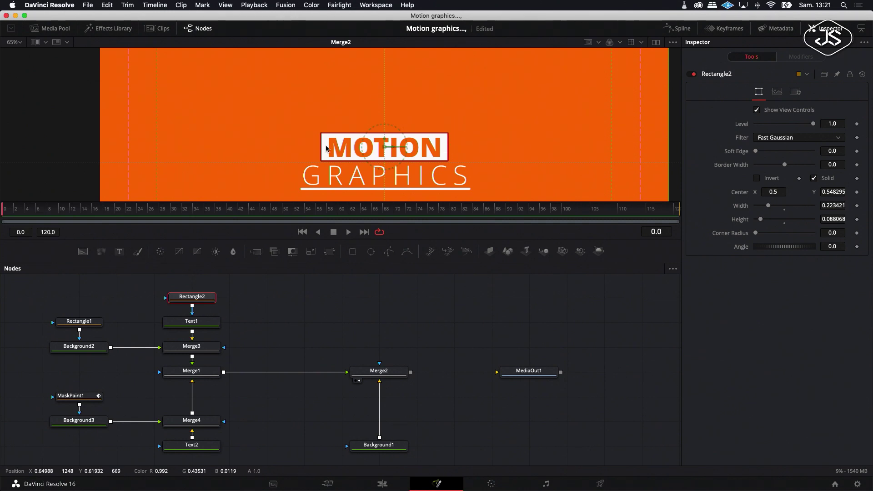
# Mask Text2 with a rectangle about 0.294 wide and 0.071 high, fitted around GRAPHICS at about Y 0.459, with its node below Text2
pyautogui.scroll(-3, 199, 408)
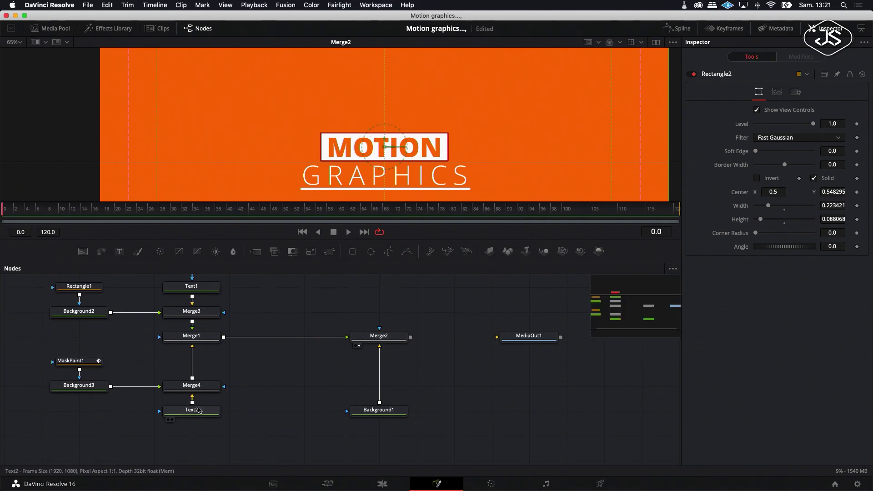
pyautogui.click(200, 408)
pyautogui.click(352, 251)
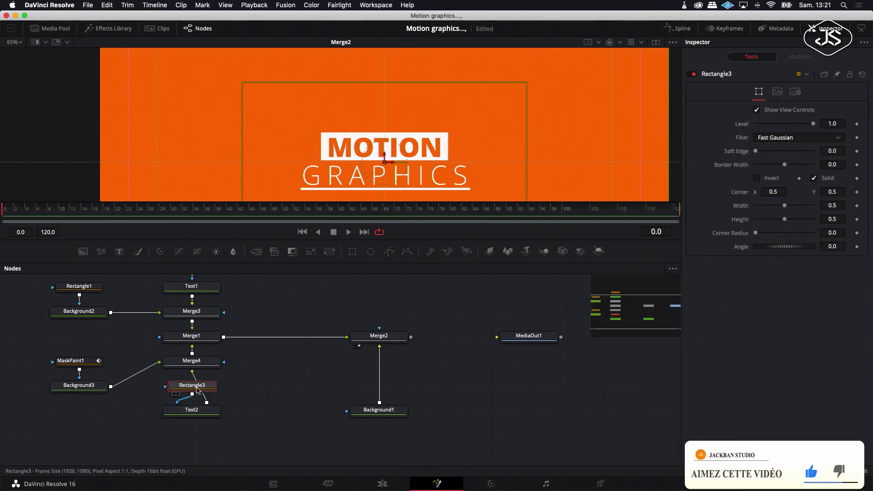
pyautogui.moveTo(198, 388); pyautogui.dragTo(198, 437)
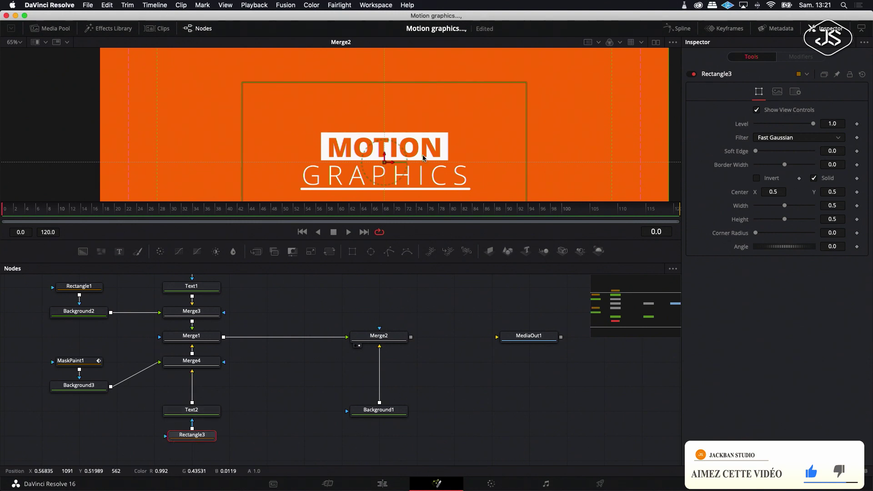
pyautogui.scroll(-3, 423, 158)
pyautogui.moveTo(412, 59); pyautogui.dragTo(382, 141)
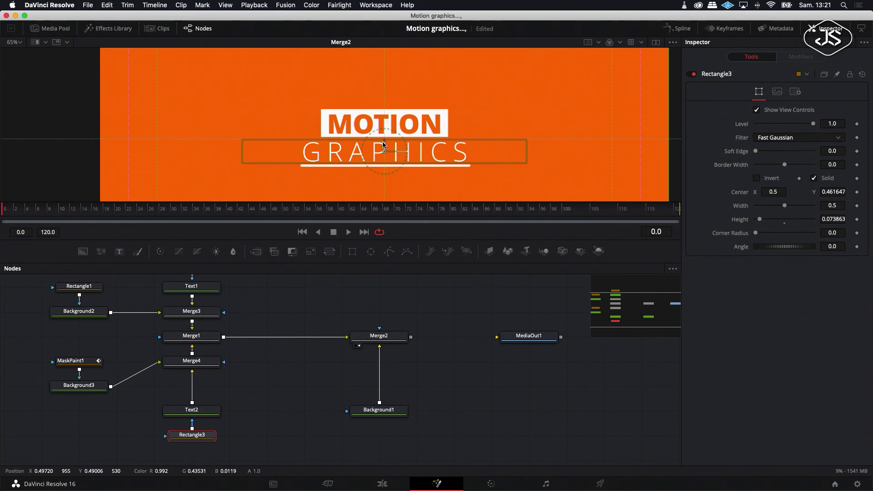
pyautogui.moveTo(413, 140); pyautogui.dragTo(384, 144)
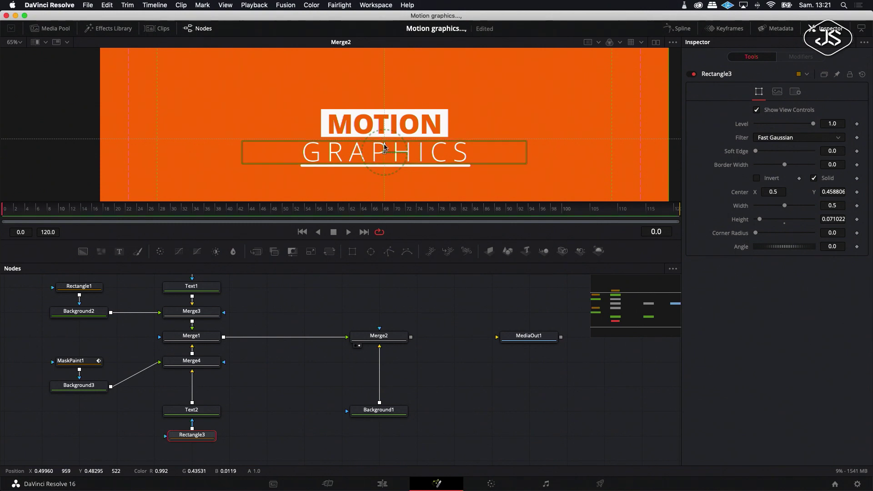
pyautogui.moveTo(526, 153); pyautogui.dragTo(467, 154)
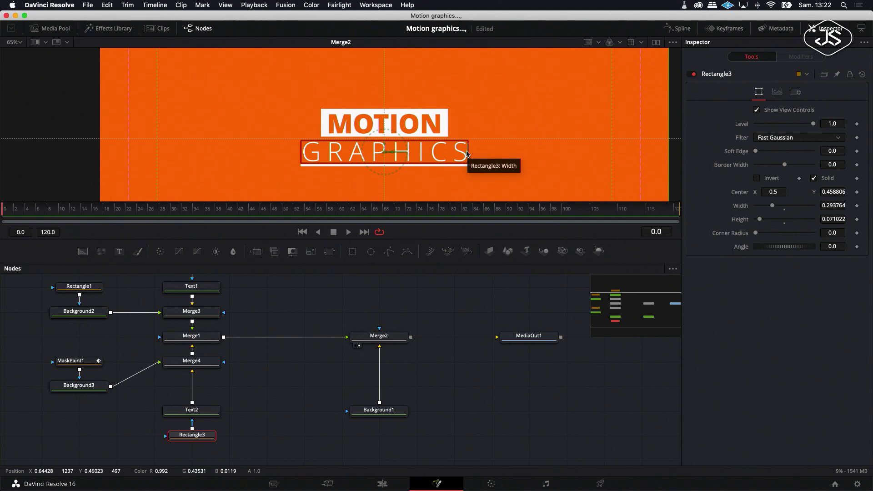
pyautogui.click(389, 298)
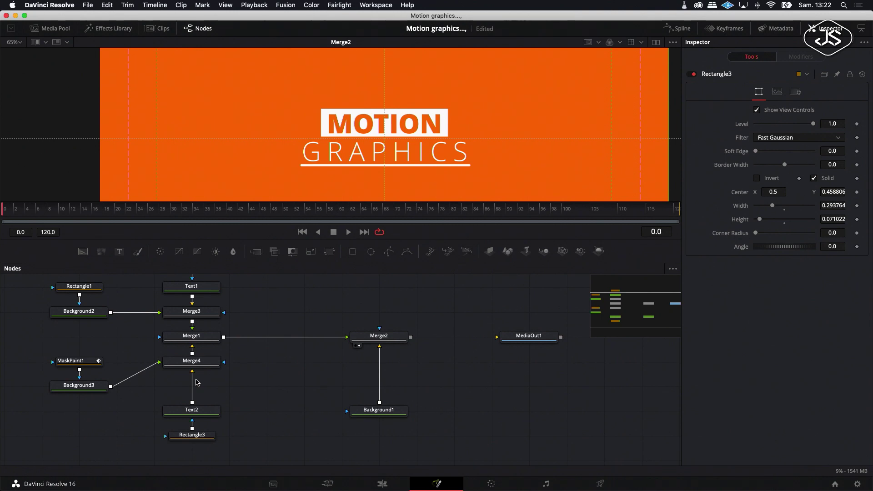
# Publish the Center parameter of Rectangle1 and open its published modifier
pyautogui.scroll(5, 201, 382)
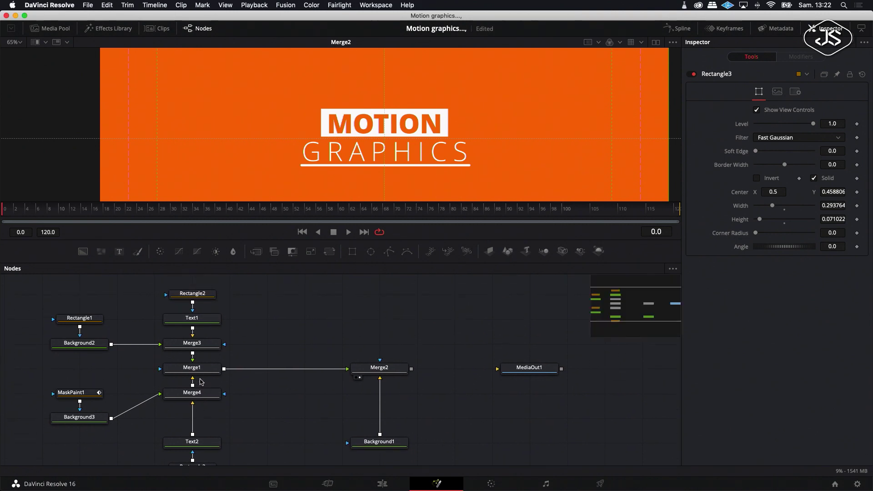
pyautogui.click(79, 320)
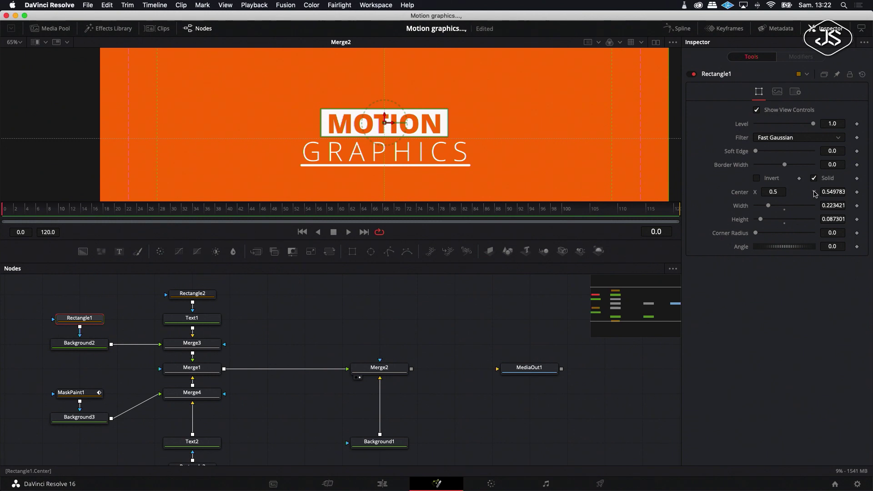
pyautogui.rightClick(741, 196)
pyautogui.click(773, 222)
pyautogui.click(801, 57)
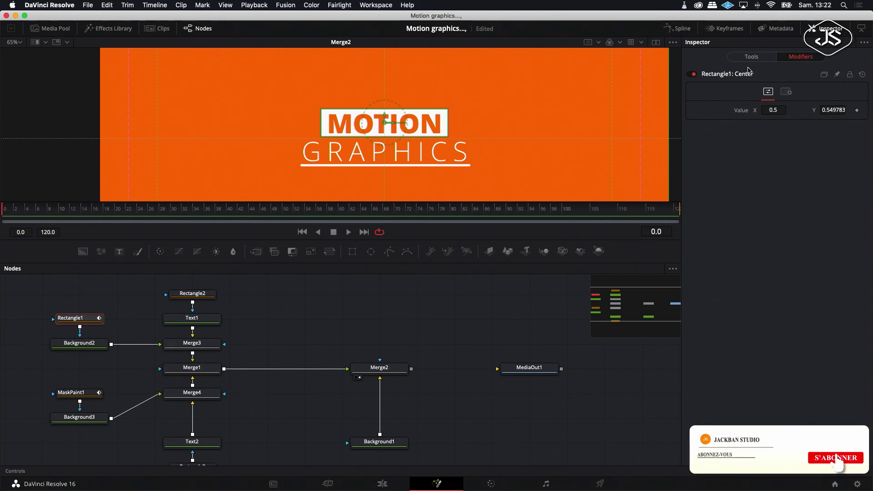
# Connect the Center of Rectangle2 to the published Center of Rectangle1
pyautogui.click(193, 294)
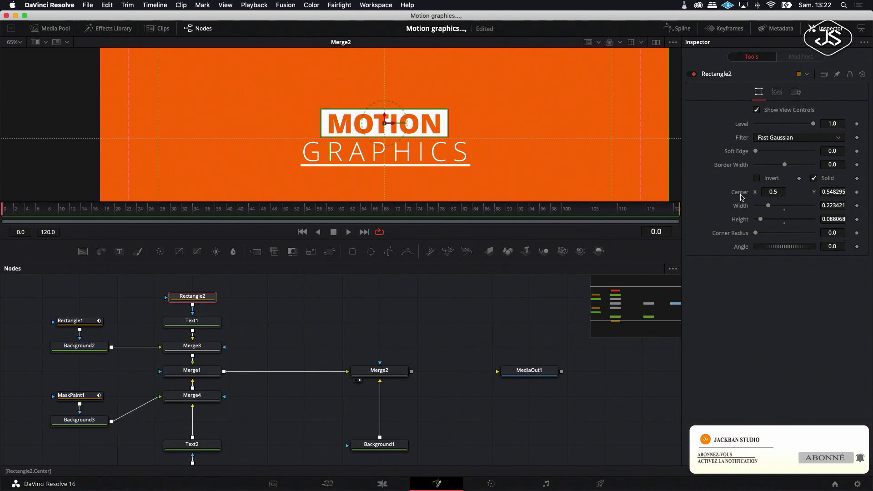
pyautogui.rightClick(742, 196)
pyautogui.moveTo(773, 231)
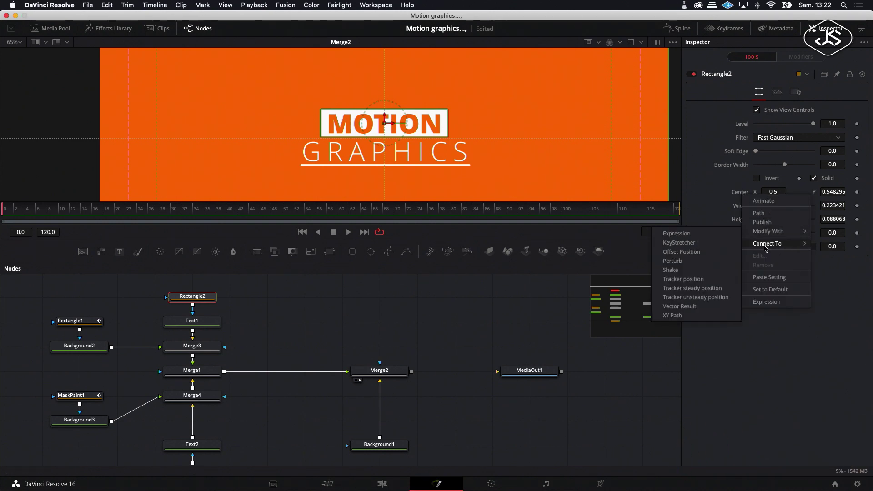
pyautogui.moveTo(710, 248)
pyautogui.click(761, 248)
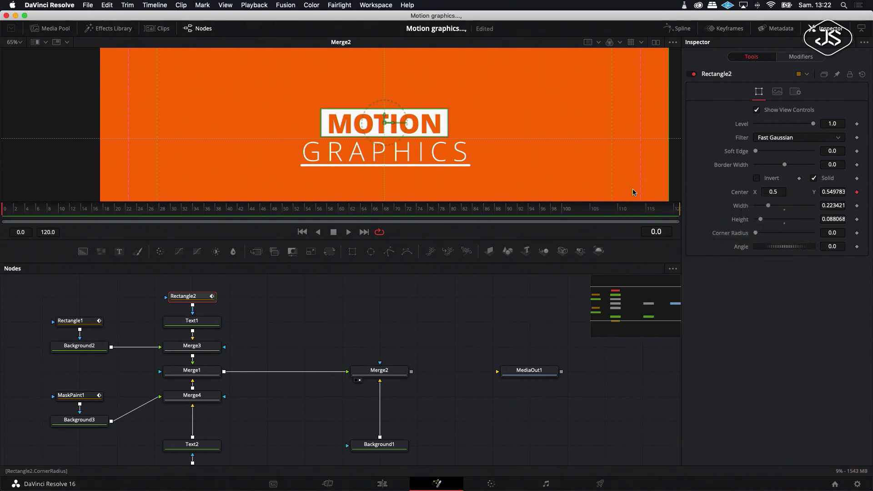
# Test the linked masks by raising Rectangle1's published centre to about Y 0.61, and undo the move
pyautogui.click(71, 320)
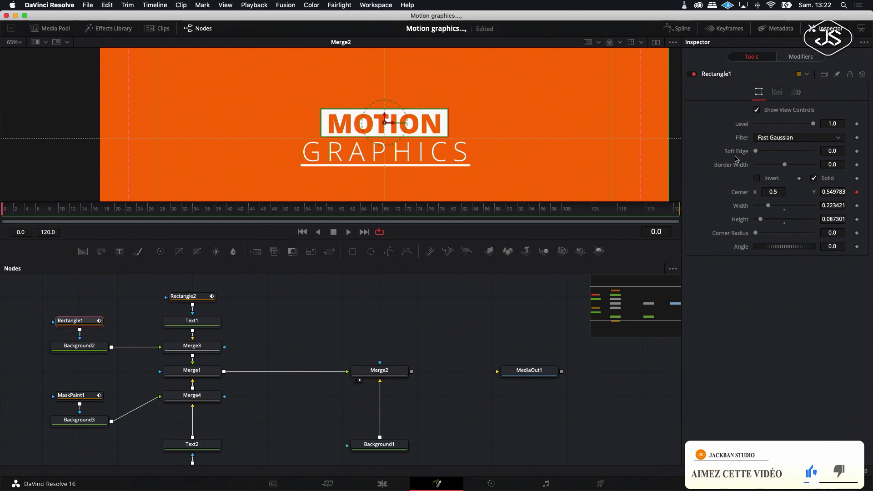
pyautogui.click(801, 58)
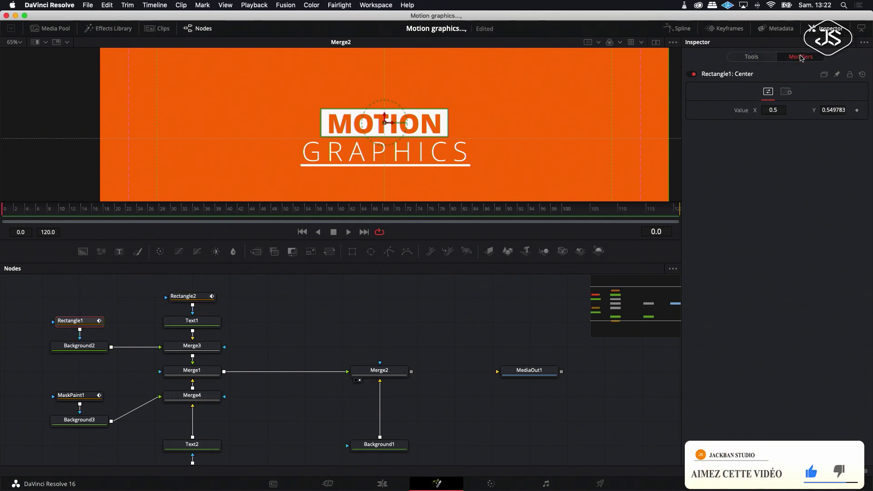
pyautogui.moveTo(833, 110); pyautogui.dragTo(859, 110)
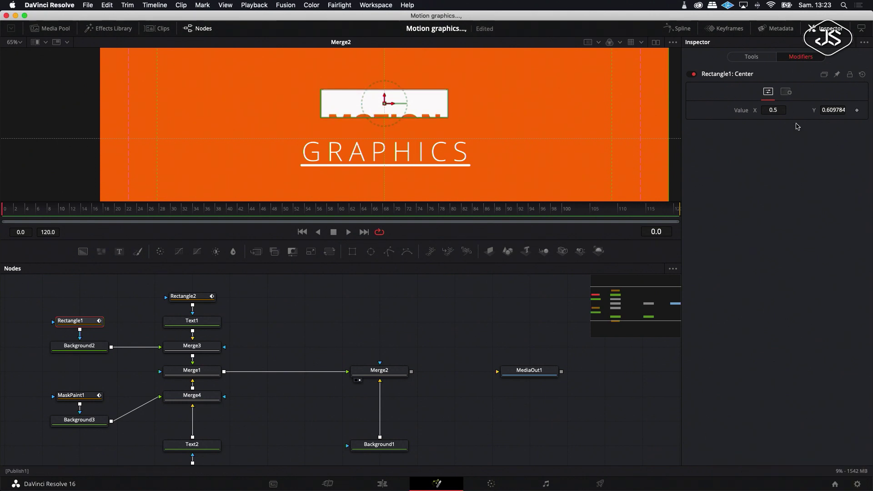
pyautogui.press('super+z')
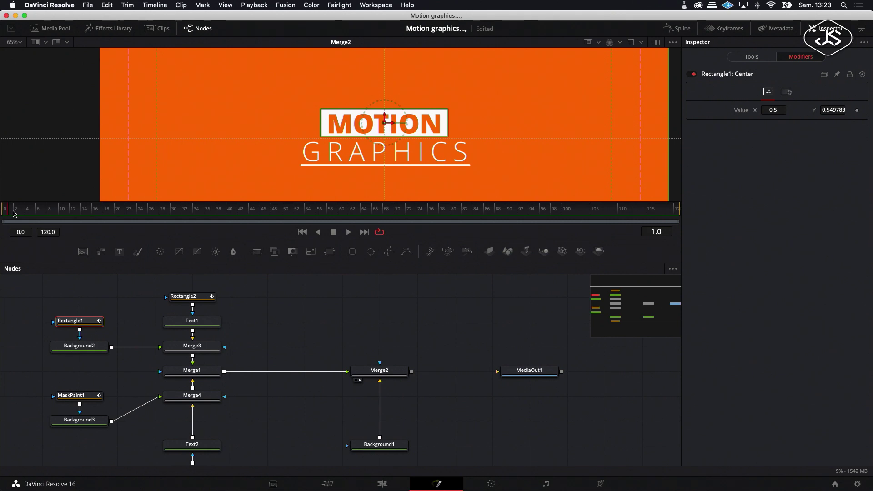
# Set a keyframe on Rectangle1's published centre at frame 15
pyautogui.moveTo(66, 217); pyautogui.dragTo(96, 218)
pyautogui.click(858, 112)
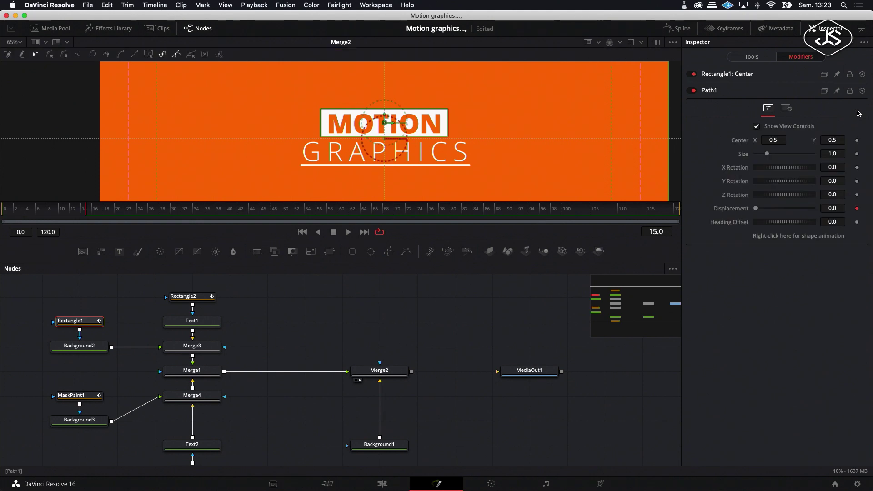
# Raise Rectangle1's published centre to about Y 0.638 at frame 0 and show the spline editor
pyautogui.click(733, 78)
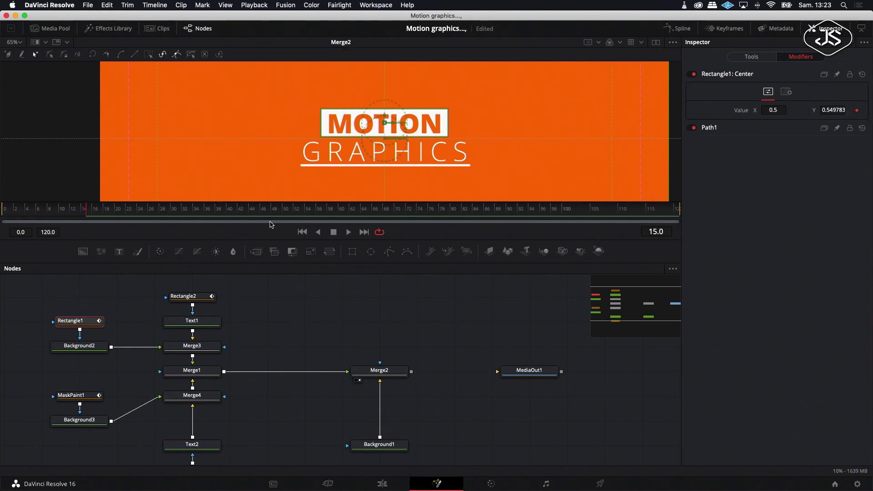
pyautogui.moveTo(69, 215); pyautogui.dragTo(2, 217)
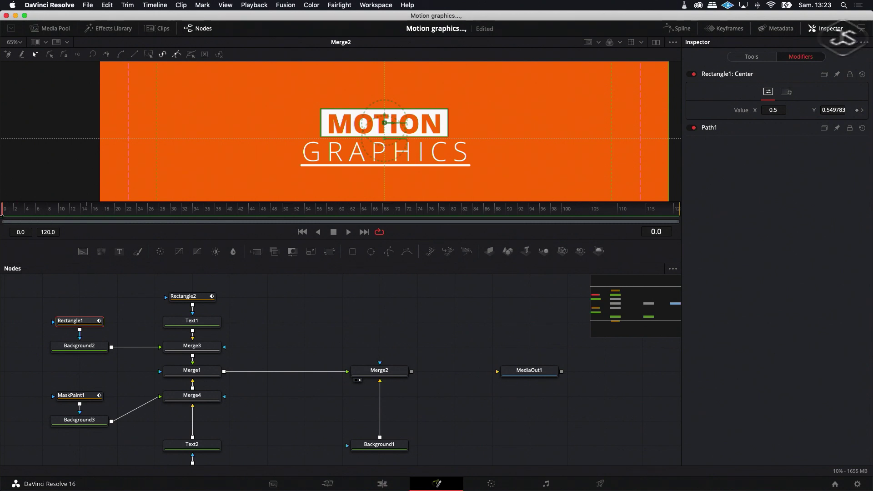
pyautogui.click(679, 28)
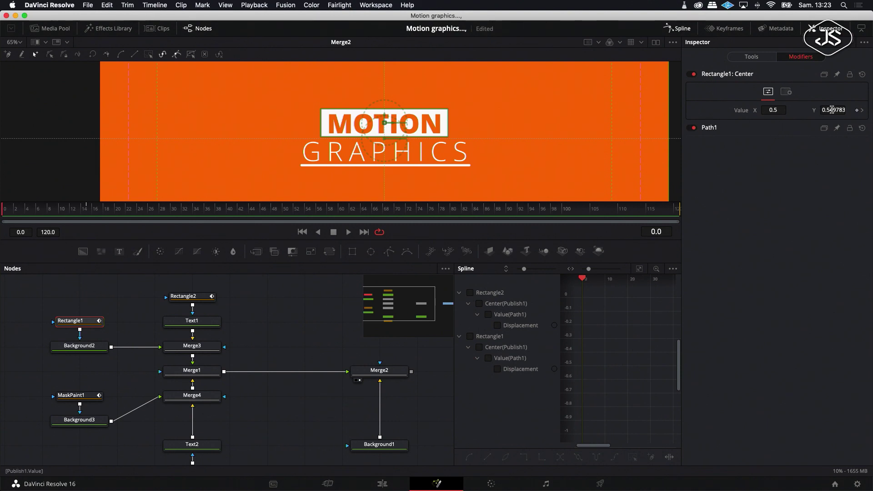
pyautogui.moveTo(833, 110); pyautogui.dragTo(850, 110)
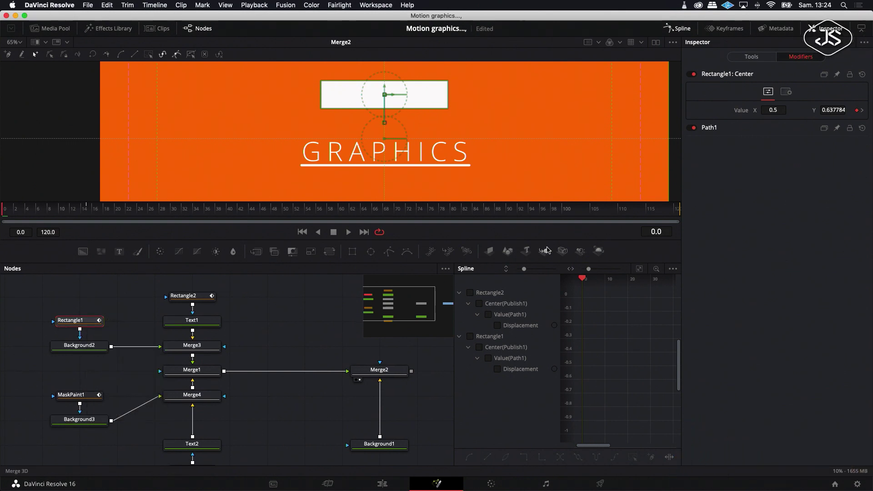
# Ease Rectangle1's Displacement curve by pulling the first keyframe's handle flat out to frame 15
pyautogui.click(497, 367)
pyautogui.click(616, 298)
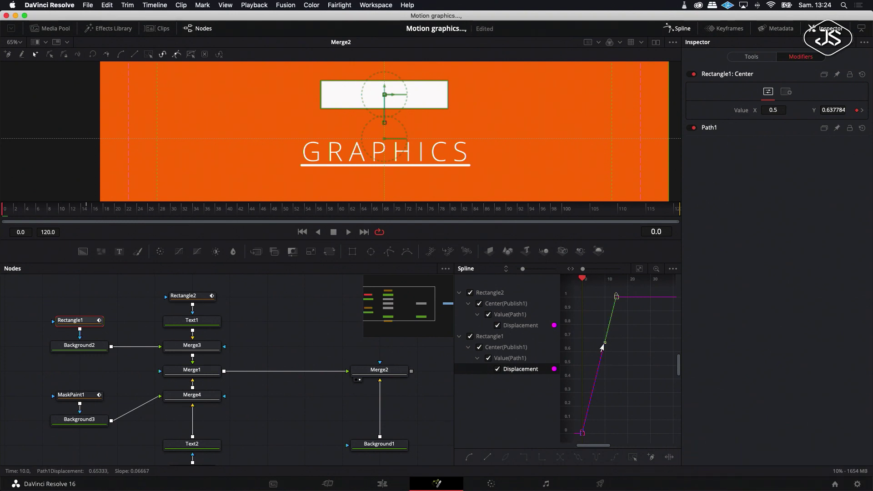
pyautogui.moveTo(603, 347); pyautogui.dragTo(607, 333)
pyautogui.moveTo(593, 388); pyautogui.dragTo(606, 436)
pyautogui.moveTo(583, 280); pyautogui.dragTo(618, 286)
pyautogui.moveTo(619, 283); pyautogui.dragTo(616, 282)
pyautogui.moveTo(606, 436); pyautogui.dragTo(615, 437)
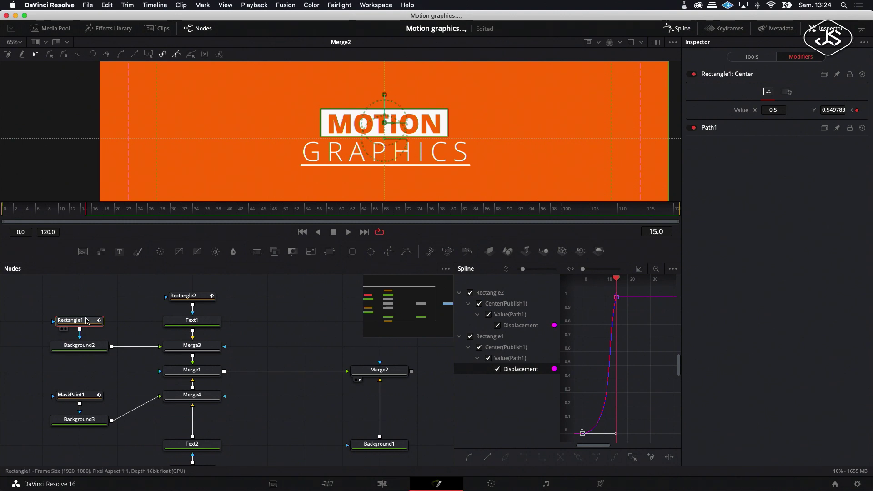
# Level the Rectangle1 node with Rectangle2 and preview the mask animation with the range limited to frames 0 to 29
pyautogui.moveTo(83, 321); pyautogui.dragTo(83, 296)
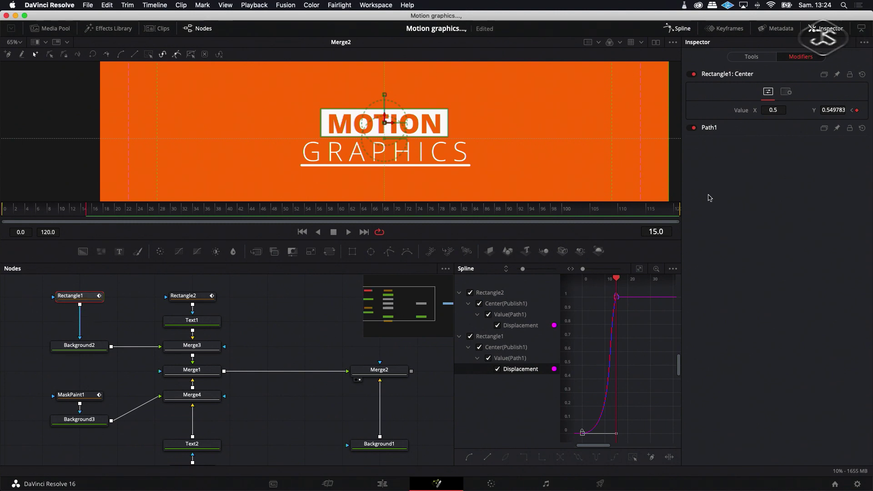
pyautogui.moveTo(669, 210); pyautogui.dragTo(175, 212)
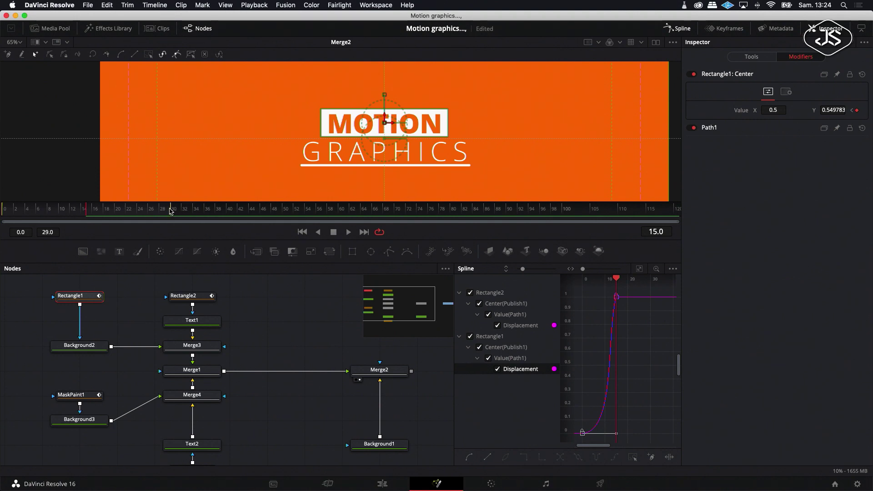
pyautogui.click(349, 232)
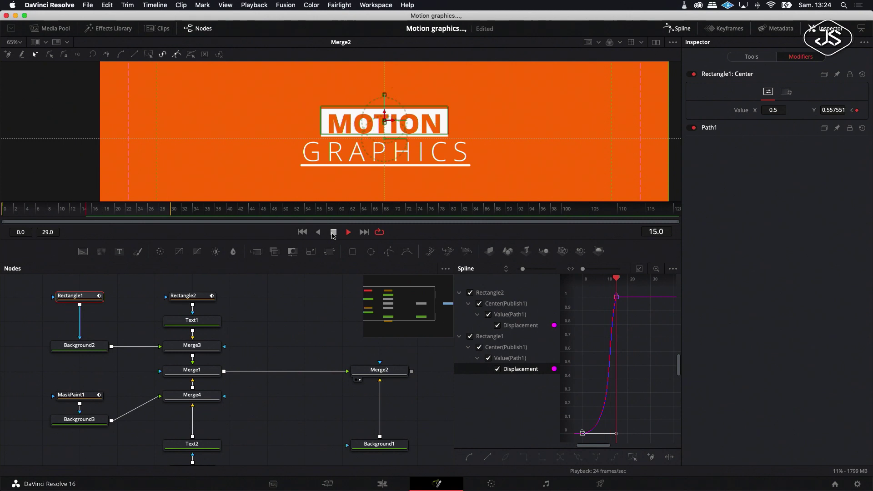
pyautogui.click(332, 233)
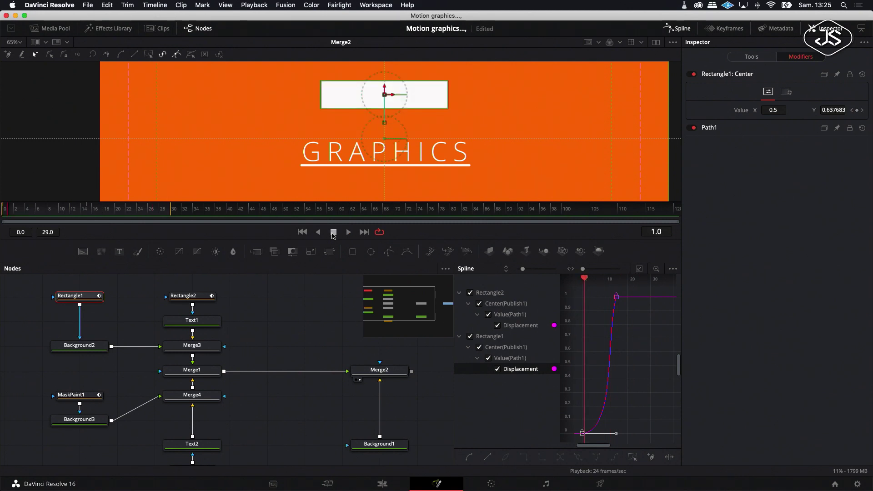
# Keyframe the Write On end of MaskPaint1's underline stroke at 0.0 on frame 0 and 1.0 on frame 15
pyautogui.moveTo(8, 214); pyautogui.dragTo(2, 214)
pyautogui.click(74, 397)
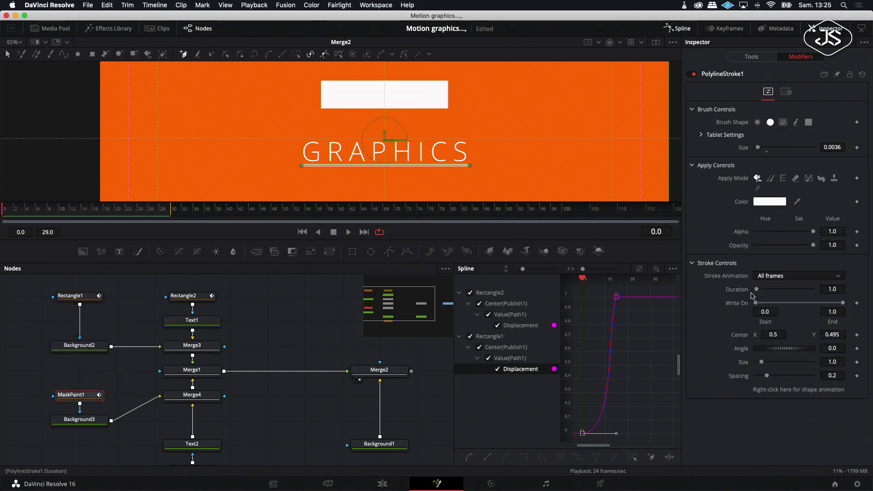
pyautogui.moveTo(843, 303); pyautogui.dragTo(761, 303)
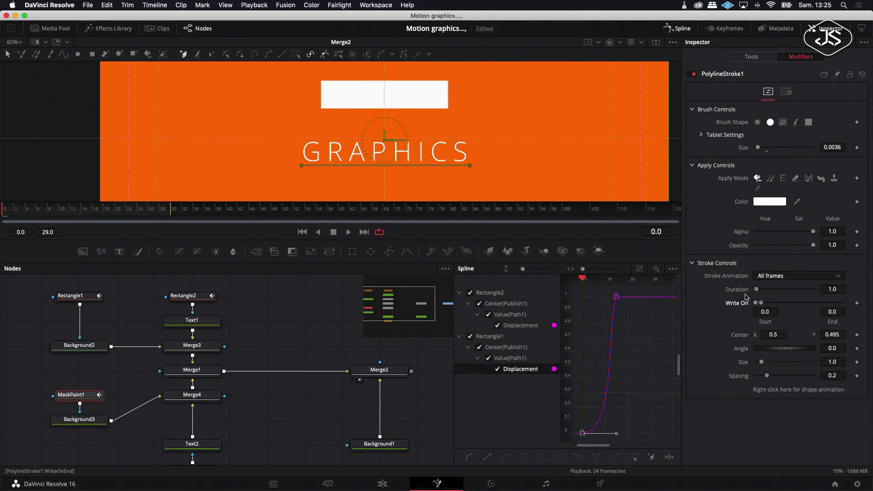
pyautogui.click(318, 232)
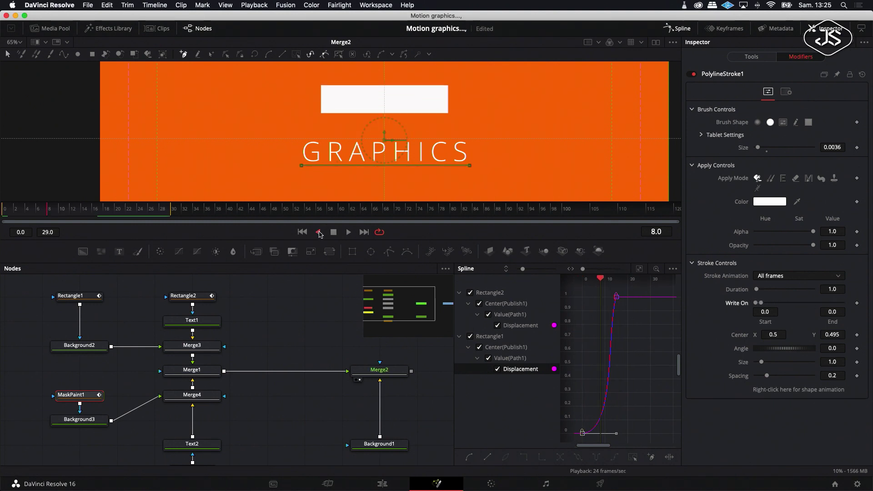
pyautogui.click(302, 232)
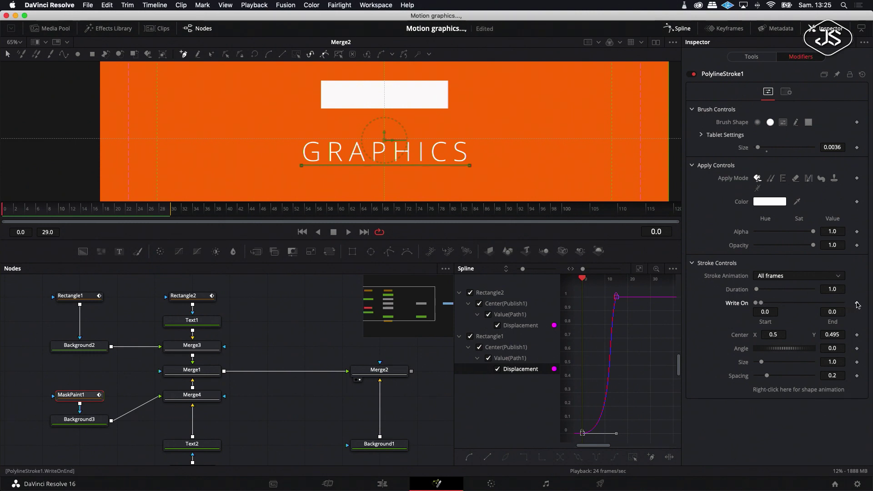
pyautogui.click(858, 303)
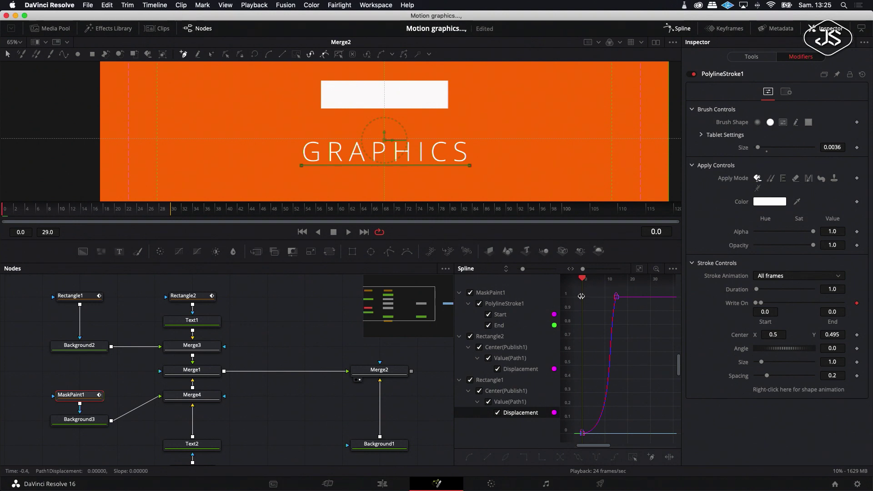
pyautogui.moveTo(3, 214); pyautogui.dragTo(88, 217)
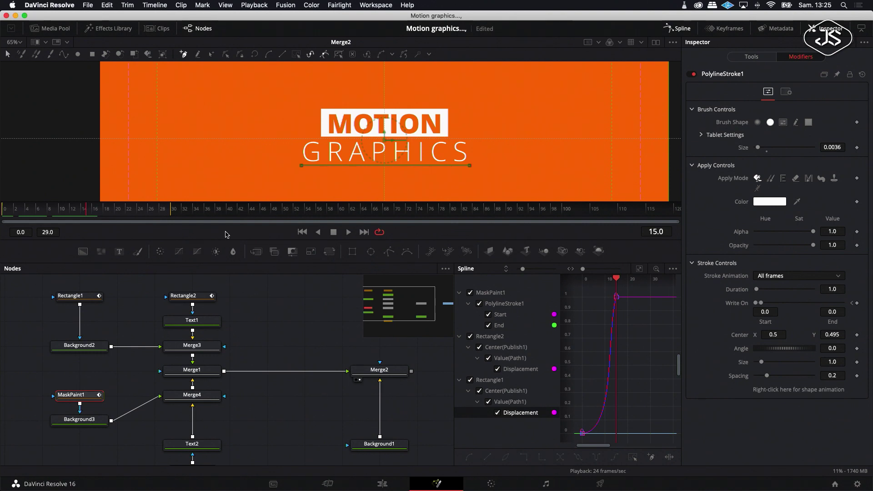
pyautogui.moveTo(762, 303); pyautogui.dragTo(862, 311)
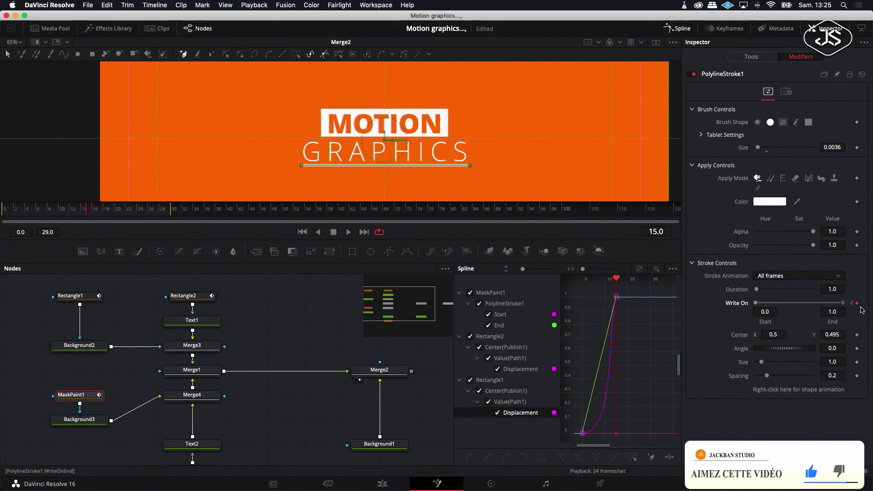
# With only the selected tool's splines shown, ease MaskPaint1's End curve with a flat first handle reaching frame 15 and preview the animation
pyautogui.click(672, 272)
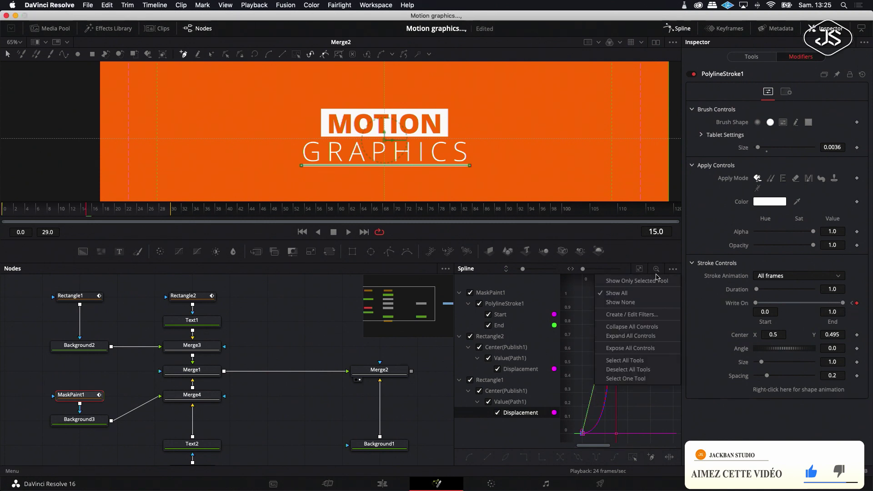
pyautogui.click(607, 287)
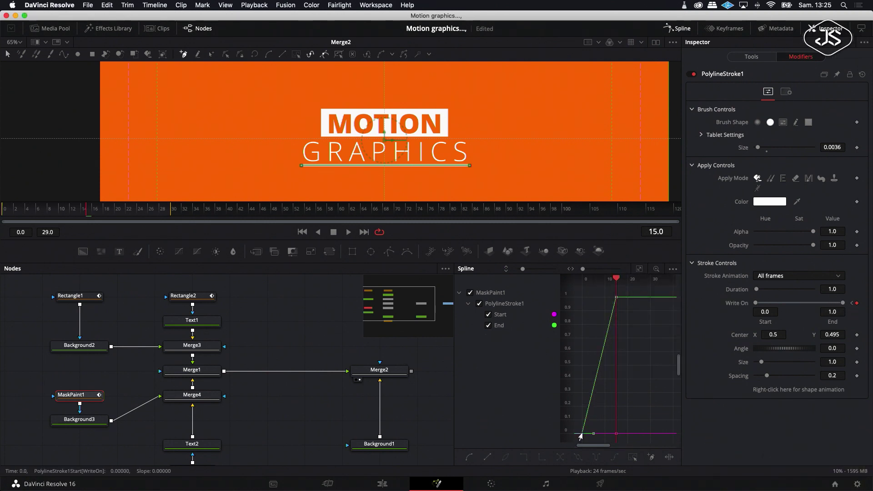
pyautogui.click(488, 314)
pyautogui.click(581, 433)
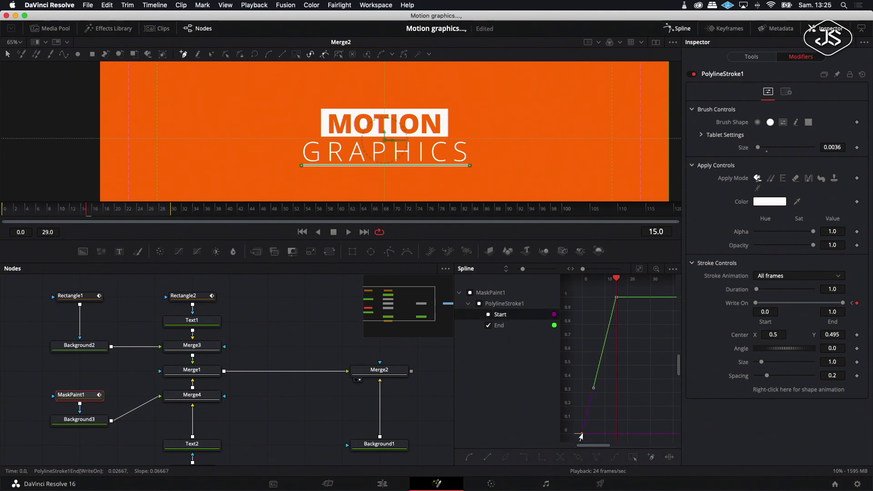
pyautogui.moveTo(593, 389); pyautogui.dragTo(615, 437)
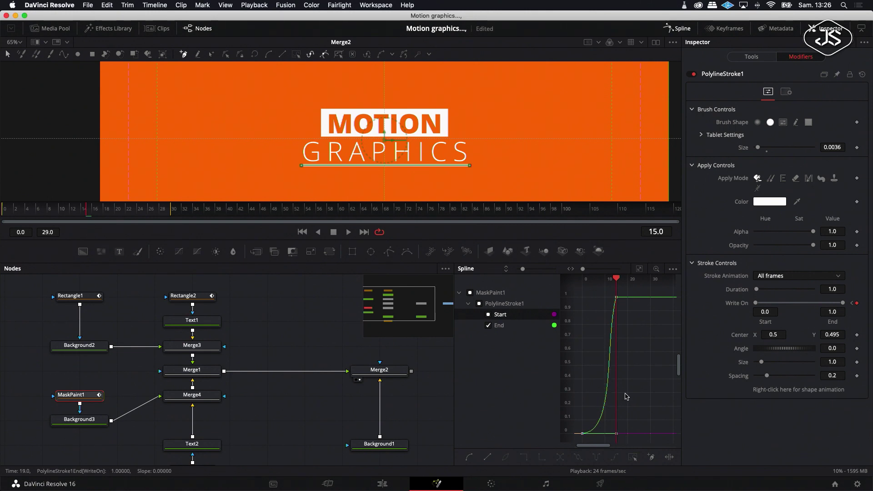
pyautogui.click(349, 232)
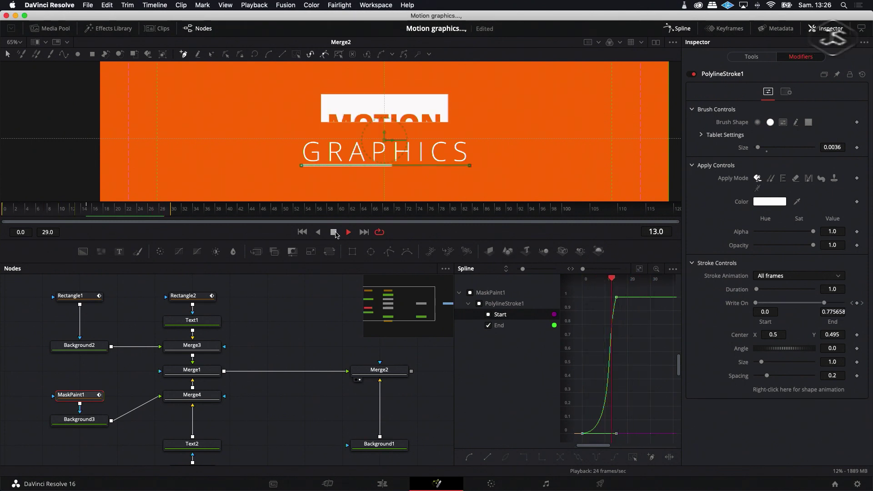
pyautogui.click(334, 233)
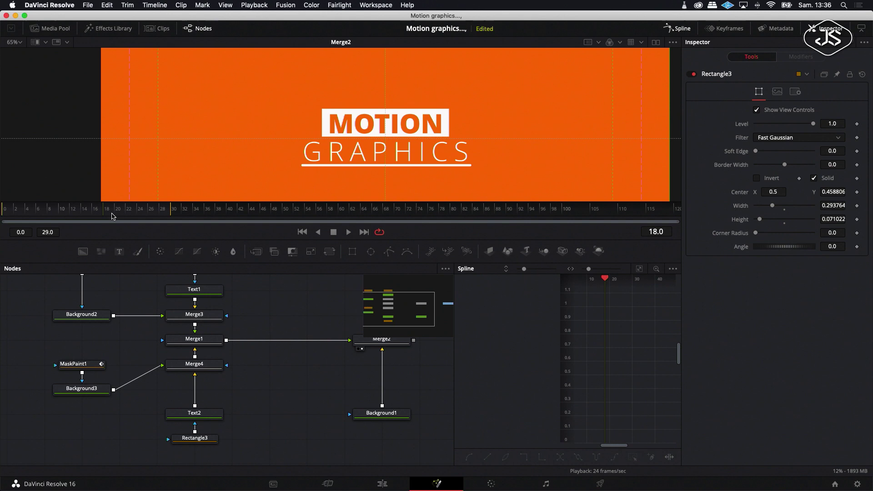
# Extend the range to frame 41 and keyframe the underline stroke's Center at frame 30 and at frame 15 with Y 0.579
pyautogui.moveTo(104, 211); pyautogui.dragTo(235, 216)
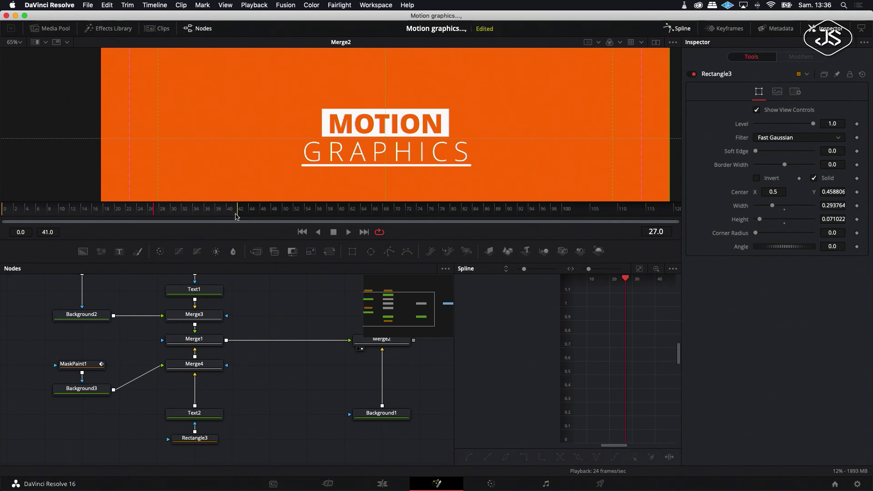
pyautogui.moveTo(153, 214); pyautogui.dragTo(173, 215)
pyautogui.click(83, 366)
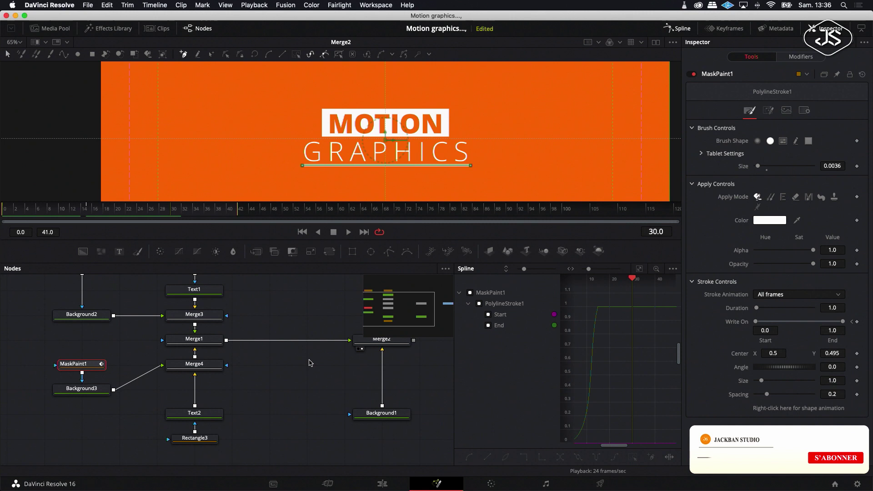
pyautogui.click(858, 354)
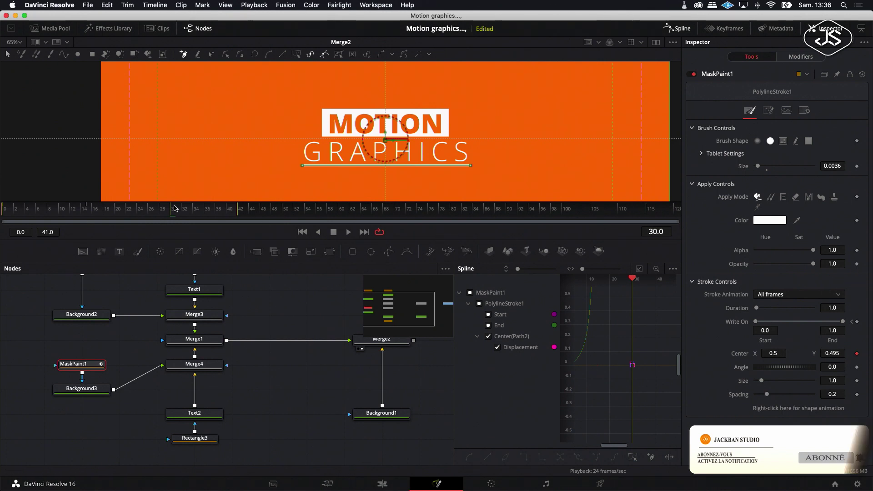
pyautogui.moveTo(172, 212); pyautogui.dragTo(95, 213)
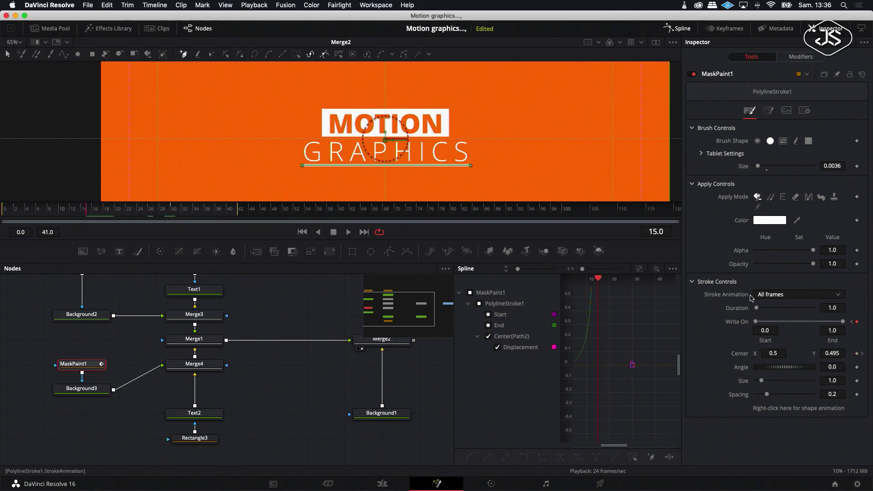
pyautogui.moveTo(832, 353); pyautogui.dragTo(869, 353)
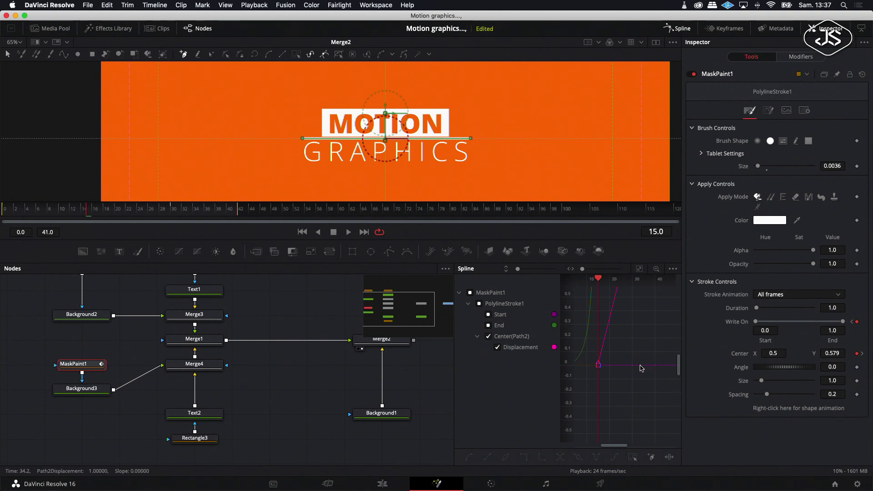
# Fit the curves in the spline editor and ease the underline's Center displacement with a flat handle from frame 15 towards frame 30
pyautogui.click(674, 269)
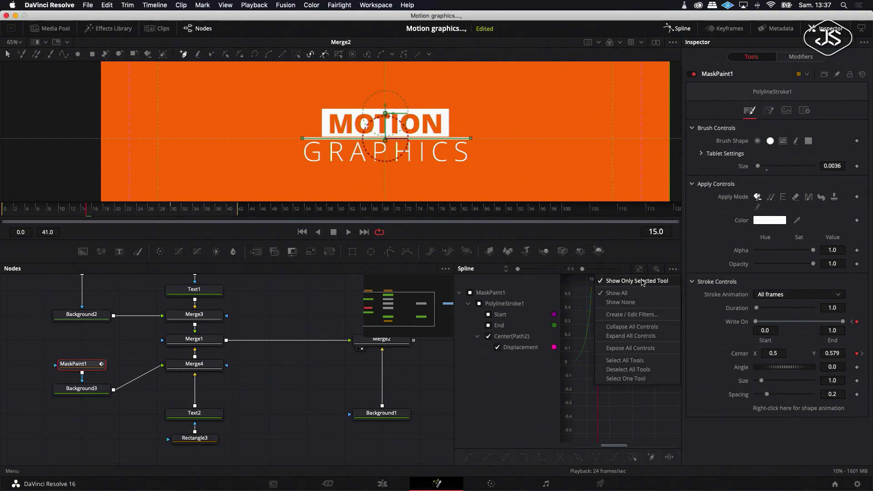
pyautogui.click(637, 293)
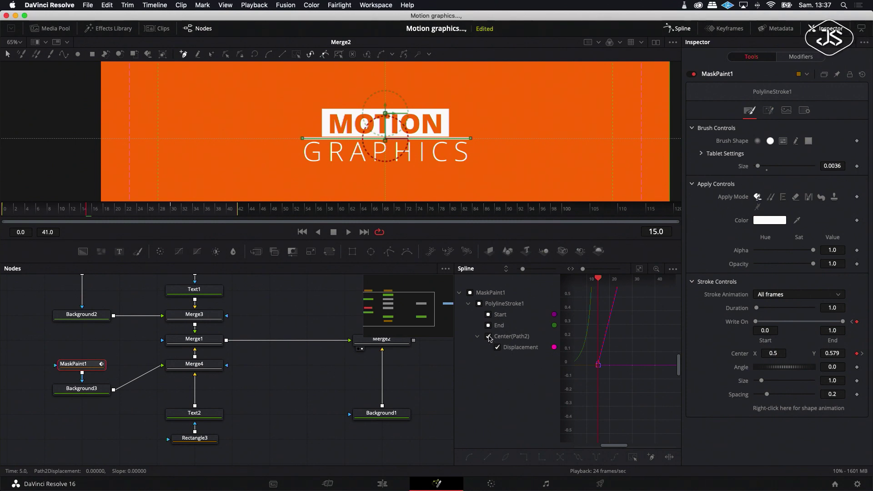
pyautogui.scroll(2, 630, 302)
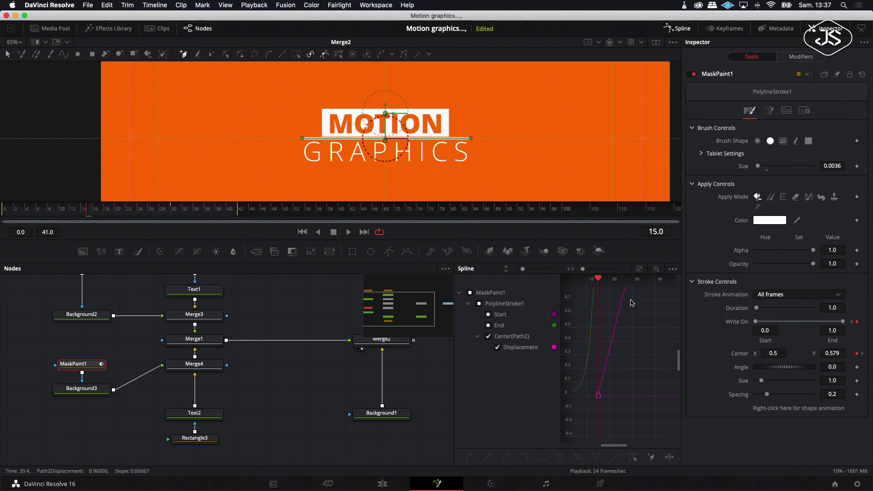
pyautogui.click(639, 269)
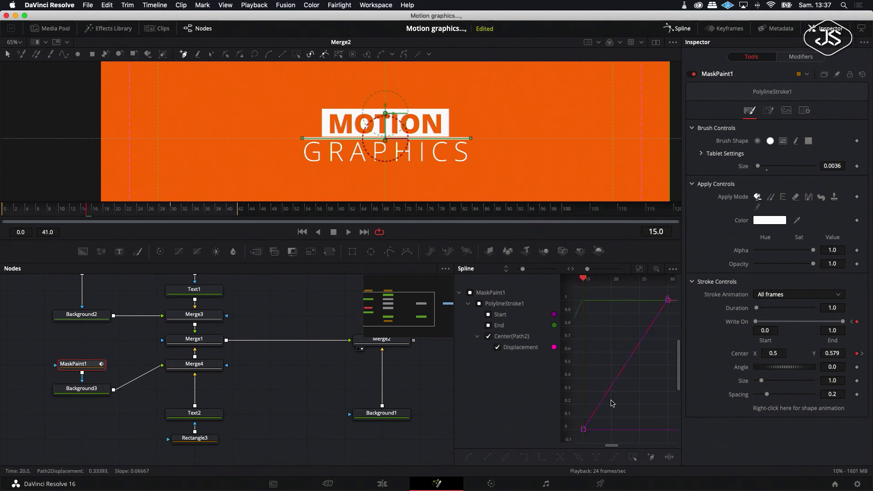
pyautogui.moveTo(584, 281); pyautogui.dragTo(668, 292)
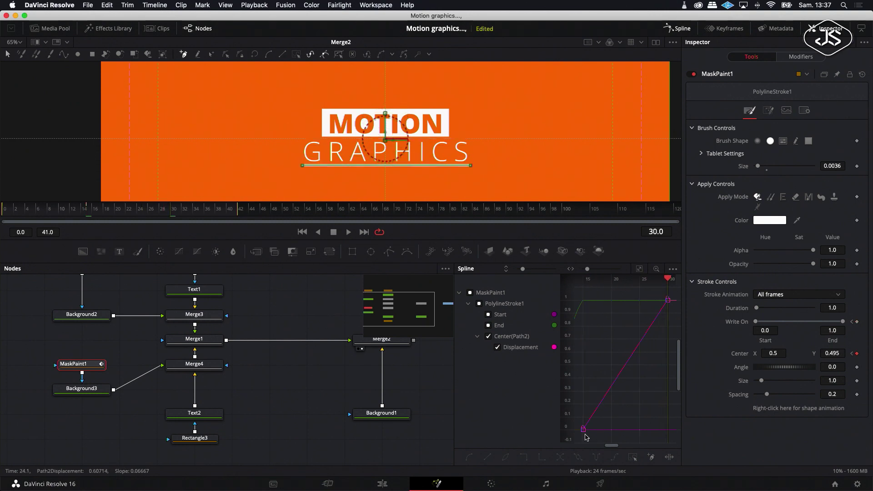
pyautogui.moveTo(581, 432); pyautogui.dragTo(665, 435)
# At frame 15, raise the Rectangle3 mask above the underline to Center Y 0.538352 and keyframe its Center
pyautogui.click(199, 440)
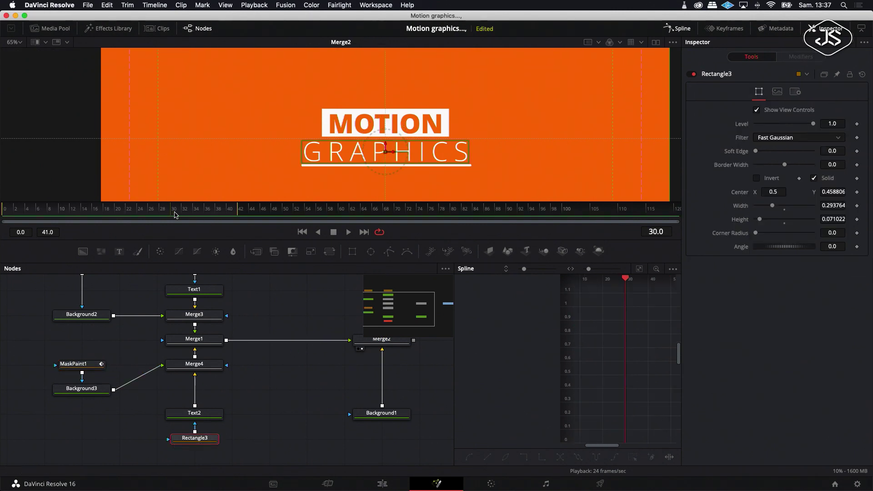
pyautogui.moveTo(170, 213)
pyautogui.mouseDown()
pyautogui.moveTo(202, 219)
pyautogui.moveTo(175, 218)
pyautogui.mouseUp()
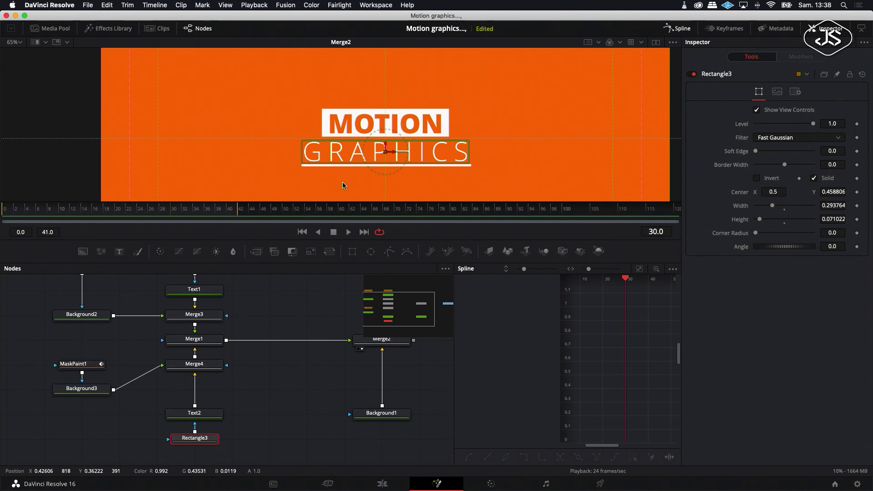
pyautogui.moveTo(174, 210); pyautogui.dragTo(88, 214)
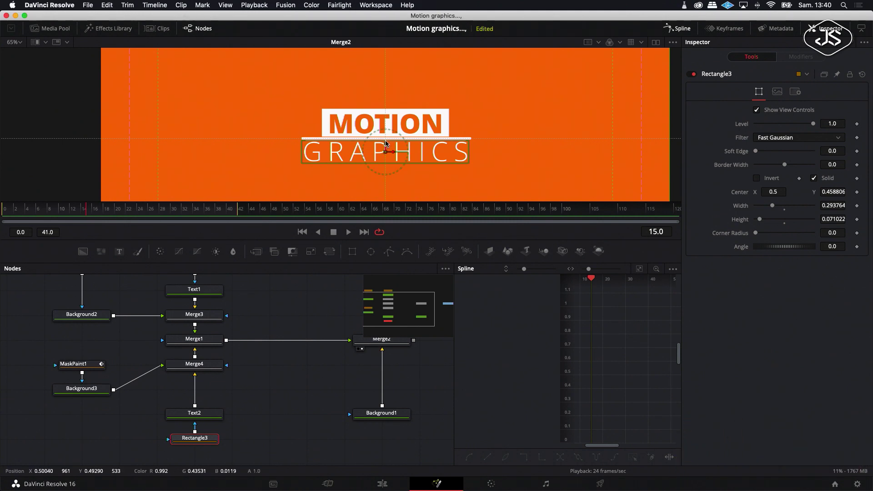
pyautogui.moveTo(385, 143); pyautogui.dragTo(388, 120)
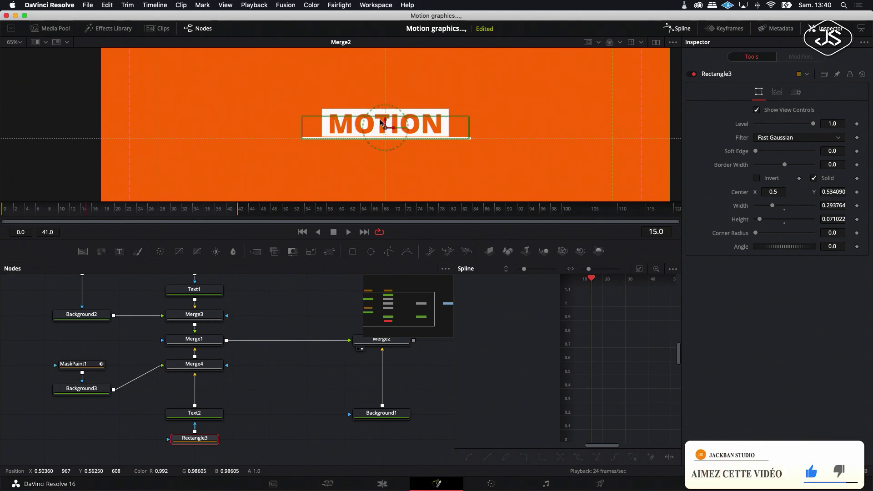
pyautogui.moveTo(386, 119); pyautogui.dragTo(386, 119)
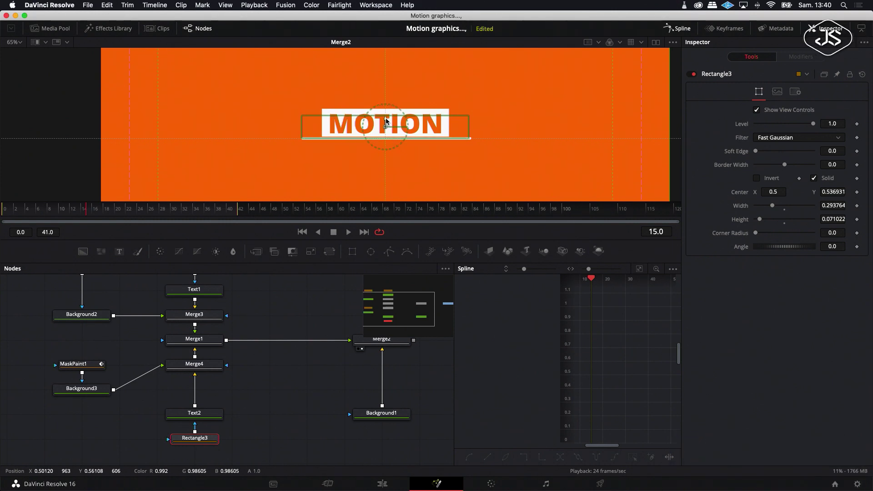
pyautogui.moveTo(386, 119); pyautogui.dragTo(386, 119)
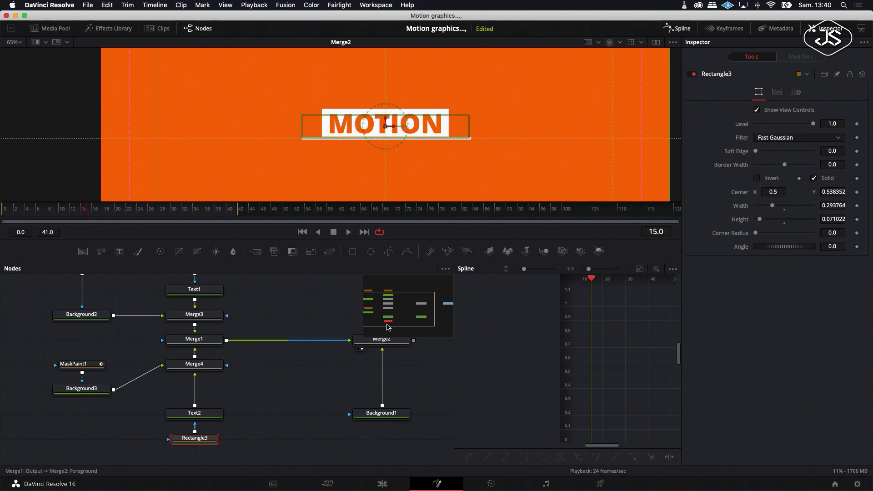
pyautogui.click(858, 193)
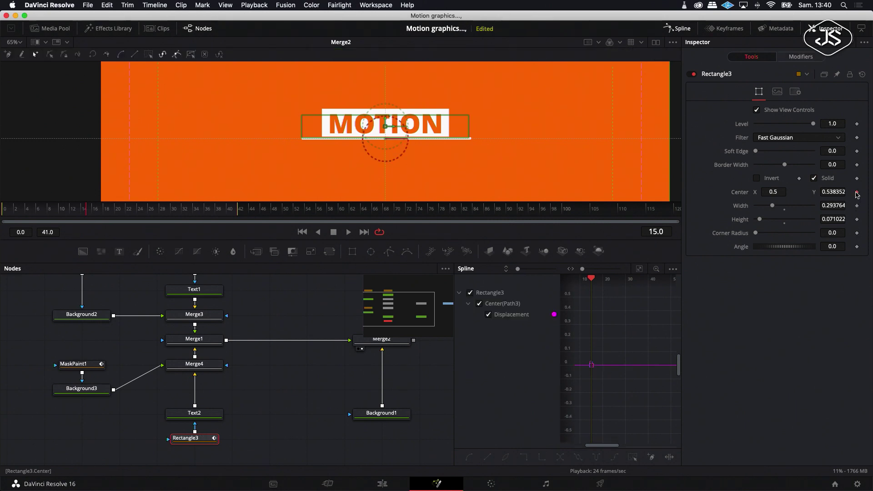
# At frame 30, move the Rectangle3 mask down over the GRAPHICS text to Center X 0.497747, Y 0.460017
pyautogui.moveTo(112, 216); pyautogui.dragTo(173, 220)
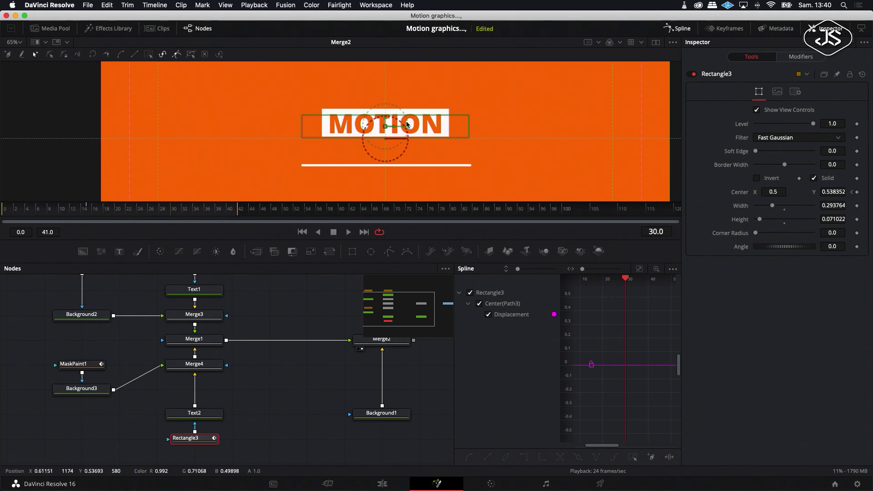
pyautogui.moveTo(386, 121); pyautogui.dragTo(385, 121)
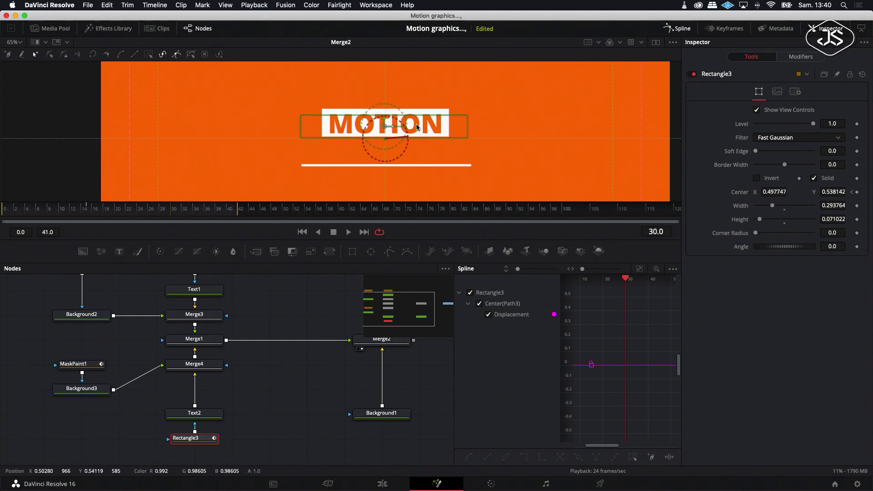
pyautogui.moveTo(385, 122); pyautogui.dragTo(385, 147)
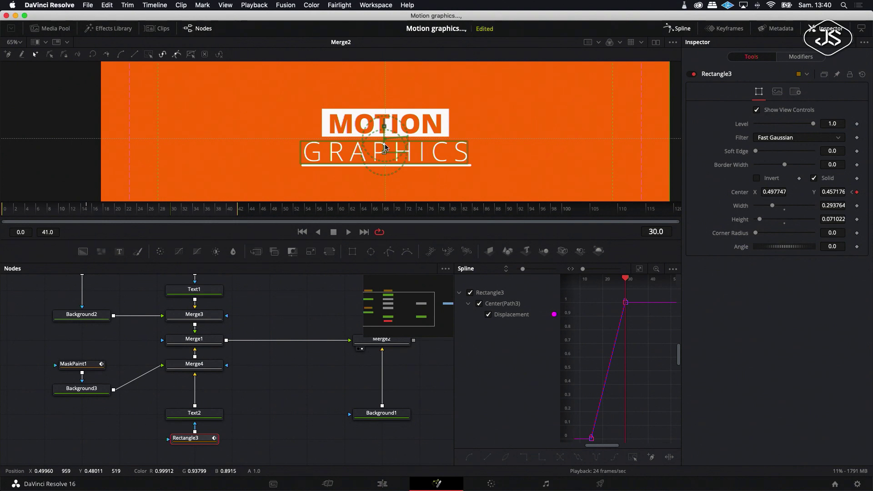
pyautogui.moveTo(384, 147); pyautogui.dragTo(384, 146)
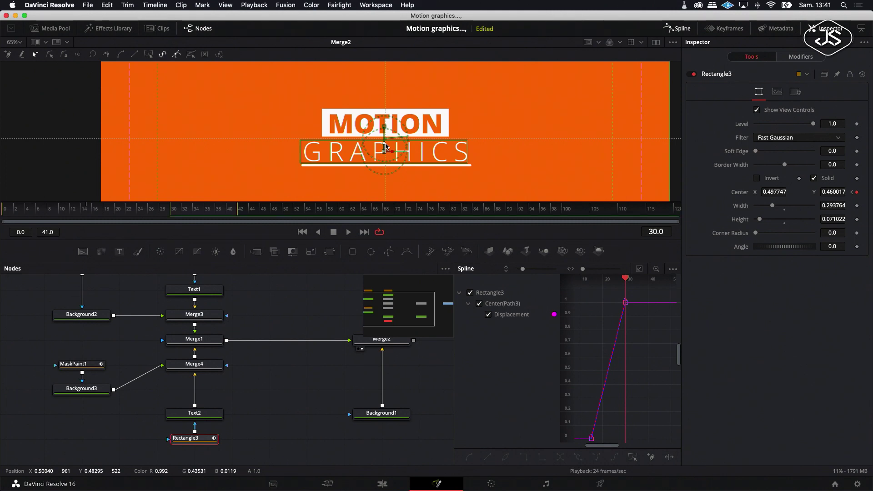
# Ease Rectangle3's Displacement curve with a flat handle from frame 15 reaching frame 30, and preview the animation
pyautogui.click(592, 438)
pyautogui.moveTo(600, 397); pyautogui.dragTo(622, 442)
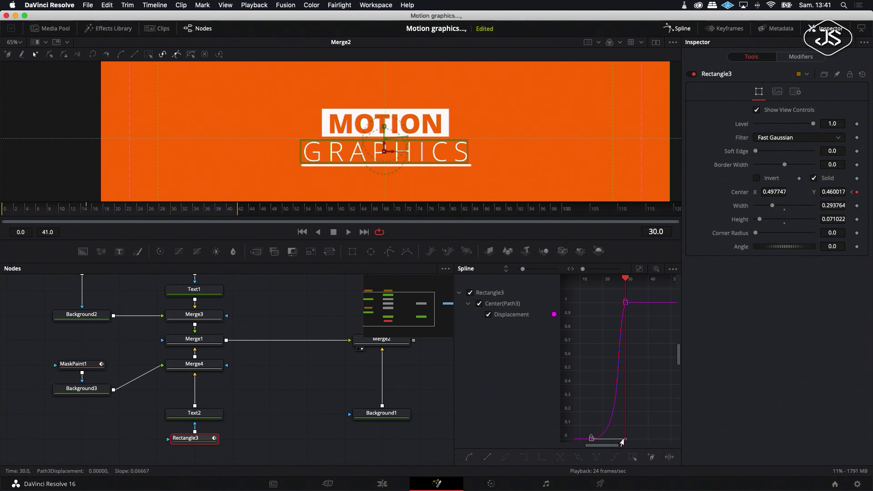
pyautogui.click(348, 233)
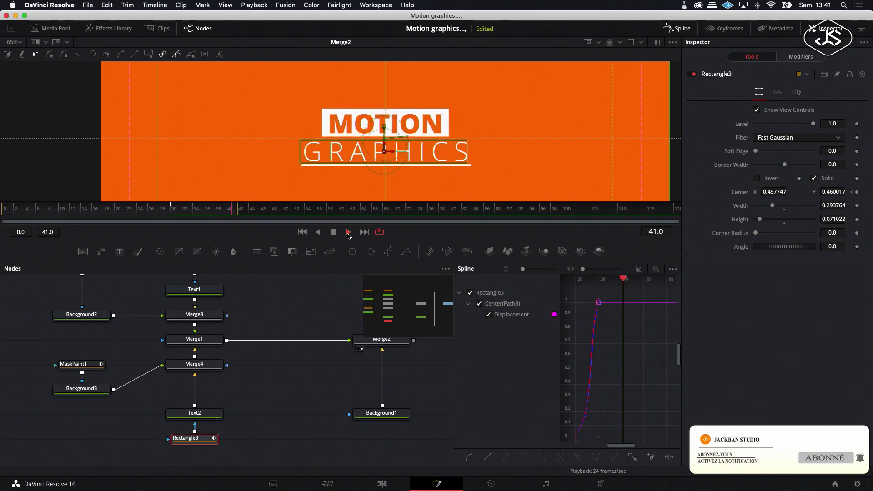
pyautogui.click(350, 234)
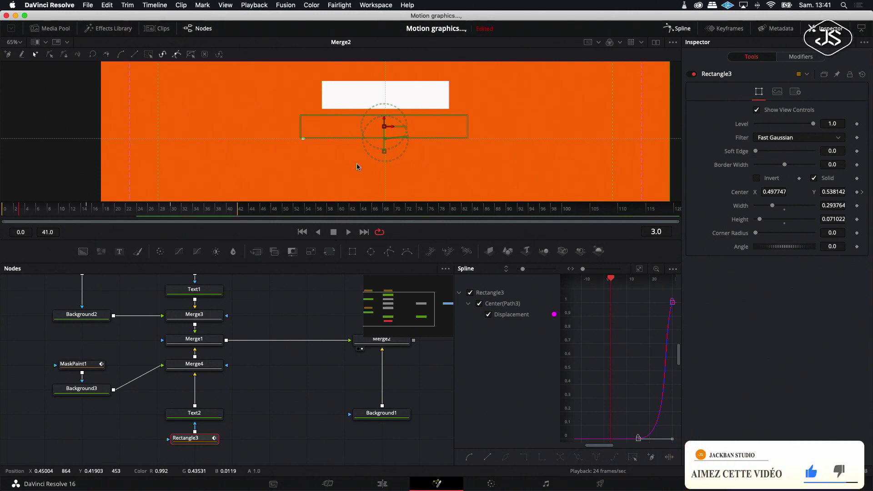
# Insert a rectangle mask between Rectangle1 and Background2 and reduce its height to about 0.14
pyautogui.scroll(-5, 357, 167)
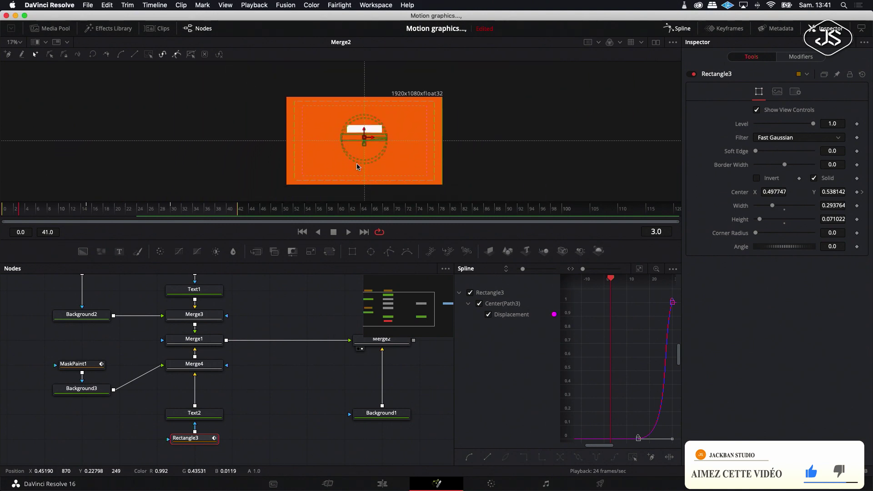
pyautogui.scroll(2, 358, 167)
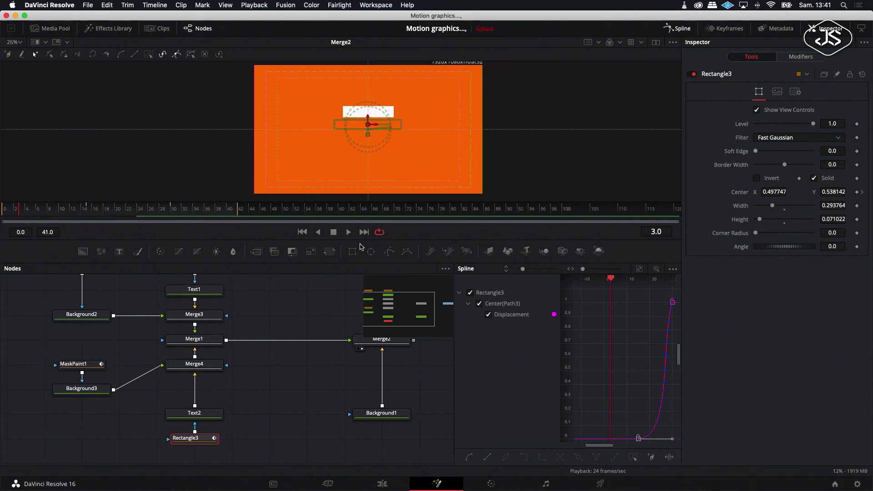
pyautogui.scroll(3, 138, 327)
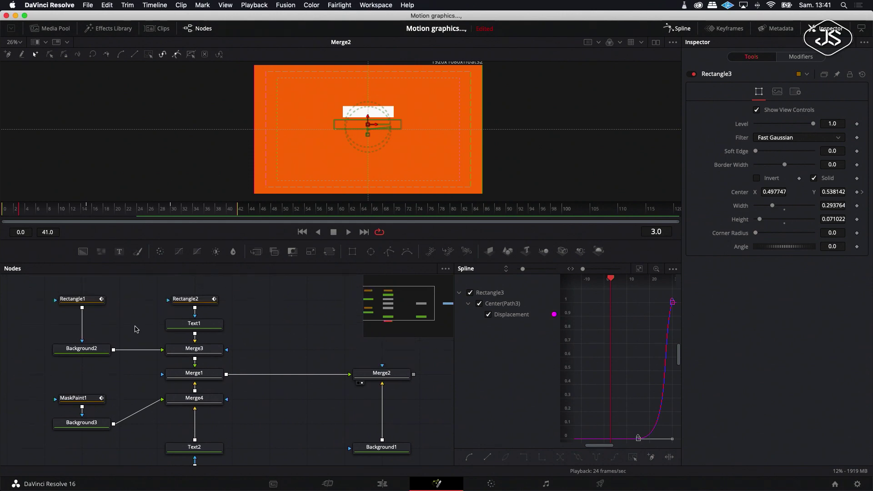
pyautogui.click(84, 300)
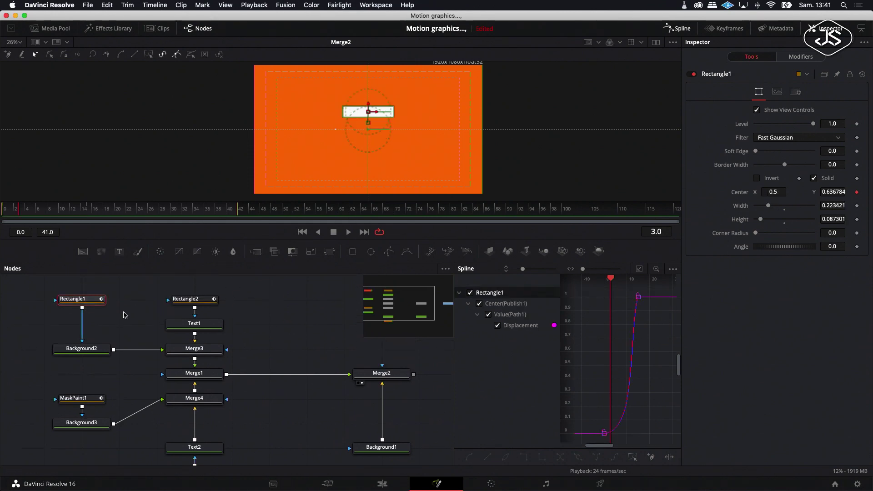
pyautogui.click(353, 253)
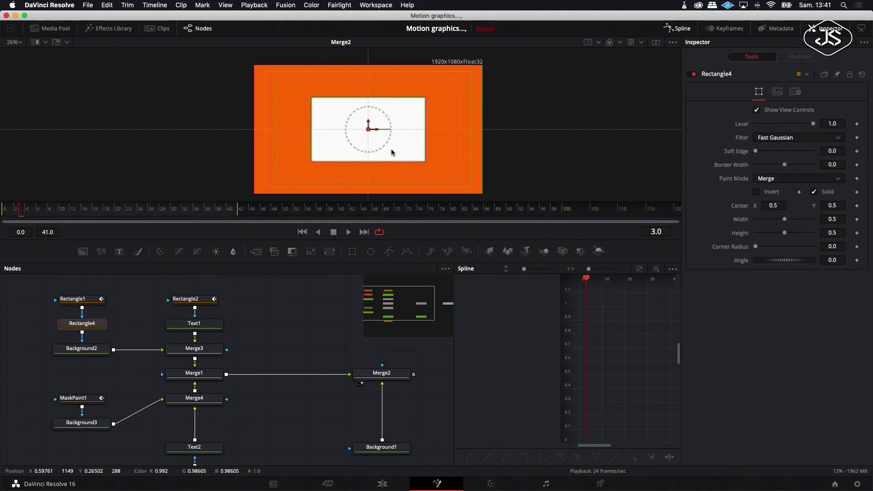
pyautogui.moveTo(388, 101); pyautogui.dragTo(387, 124)
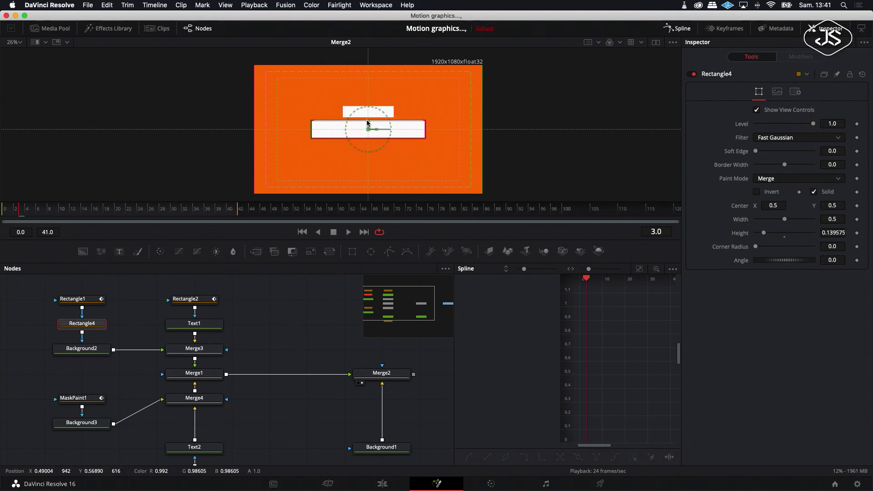
# Set Rectangle4's Paint Mode to Subtract and place it over the raised white bar at Center Y 0.690812 with Height 0.224381
pyautogui.click(839, 182)
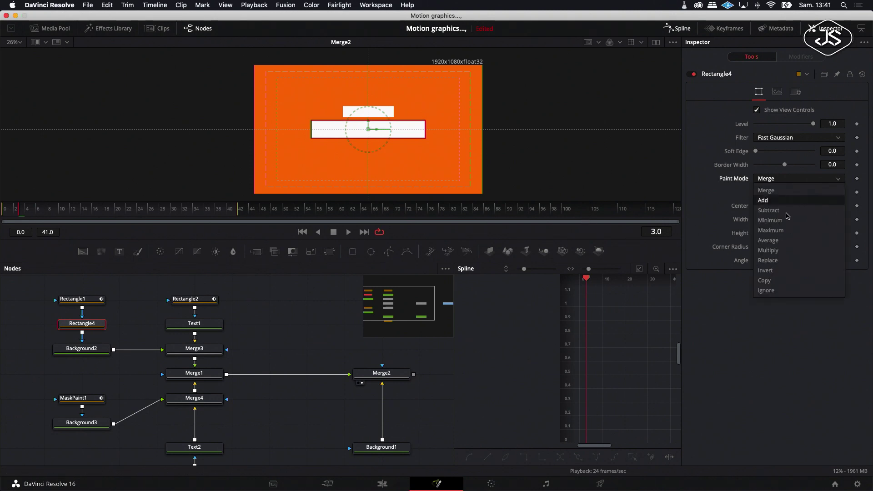
pyautogui.click(782, 212)
pyautogui.moveTo(369, 124); pyautogui.dragTo(369, 100)
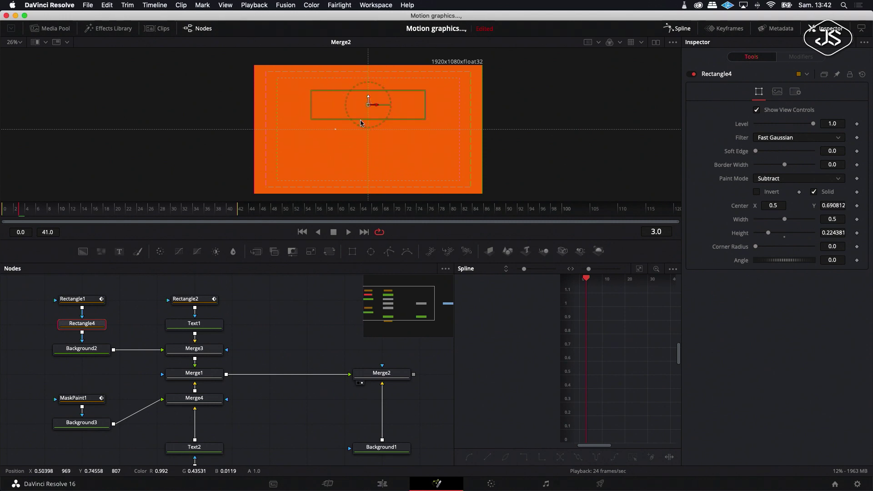
# Return to frame 0 and enable motion blur with Quality 10 on MaskPaint1's PolylineStroke1 modifier
pyautogui.click(302, 233)
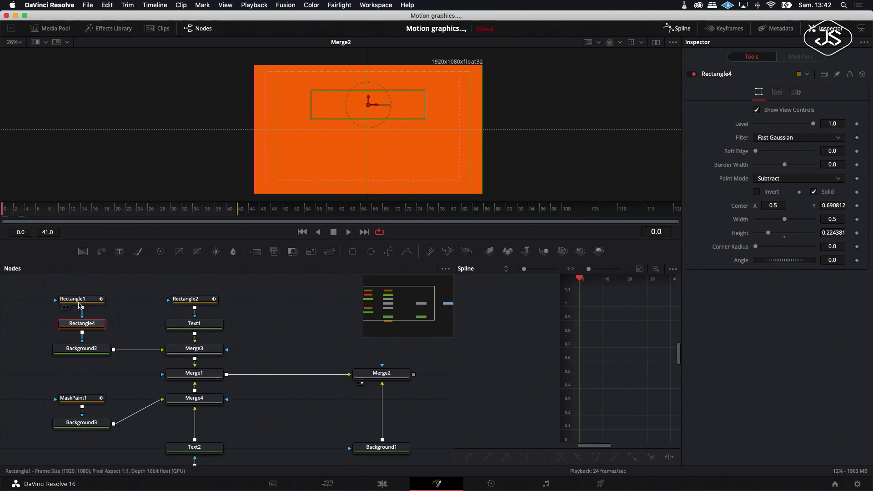
pyautogui.click(74, 398)
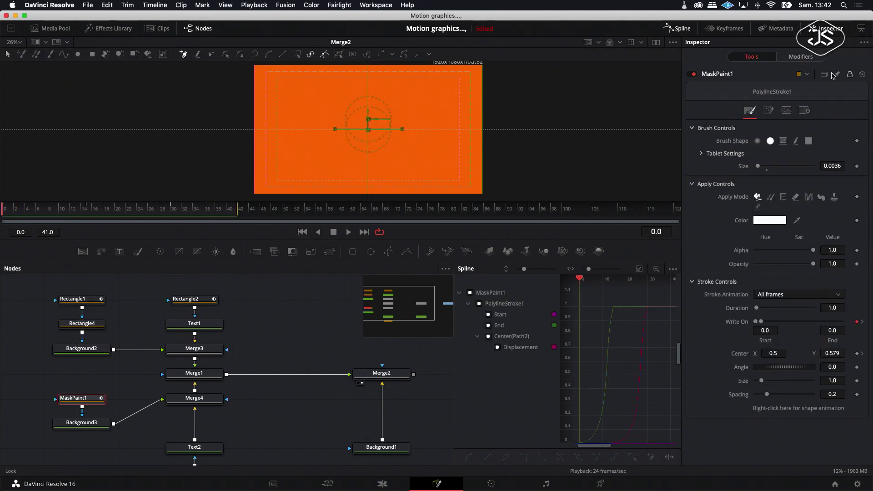
pyautogui.click(810, 60)
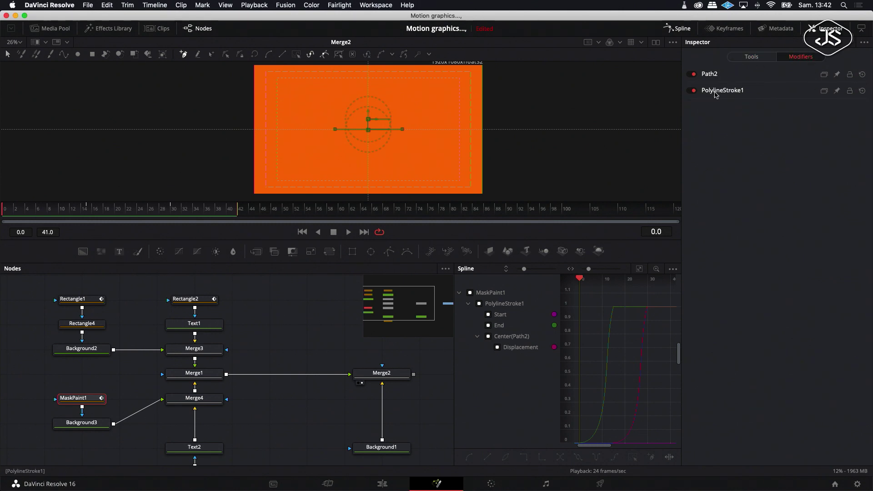
pyautogui.click(716, 90)
pyautogui.click(787, 109)
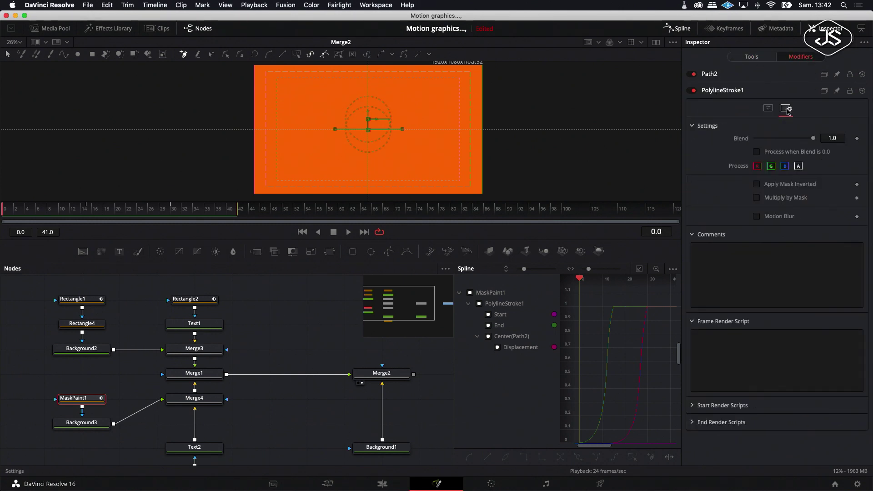
pyautogui.click(758, 216)
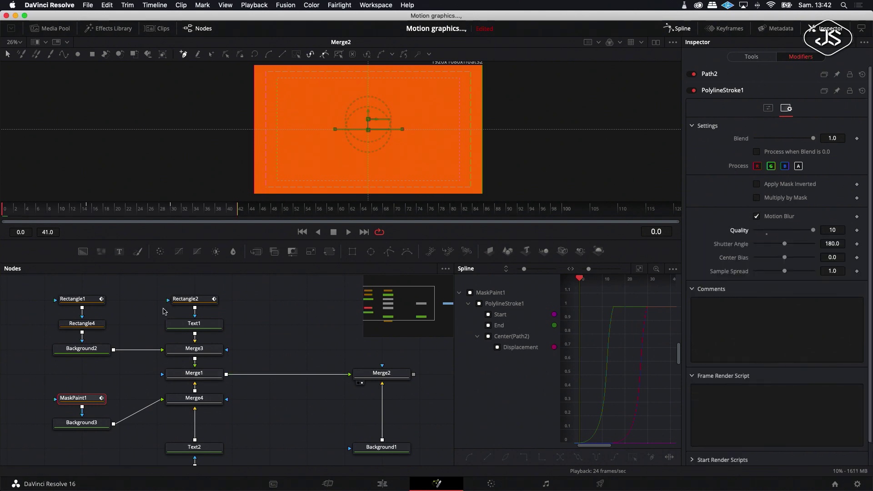
# Enable motion blur with Quality 10 on the Rectangle2 mask
pyautogui.click(189, 302)
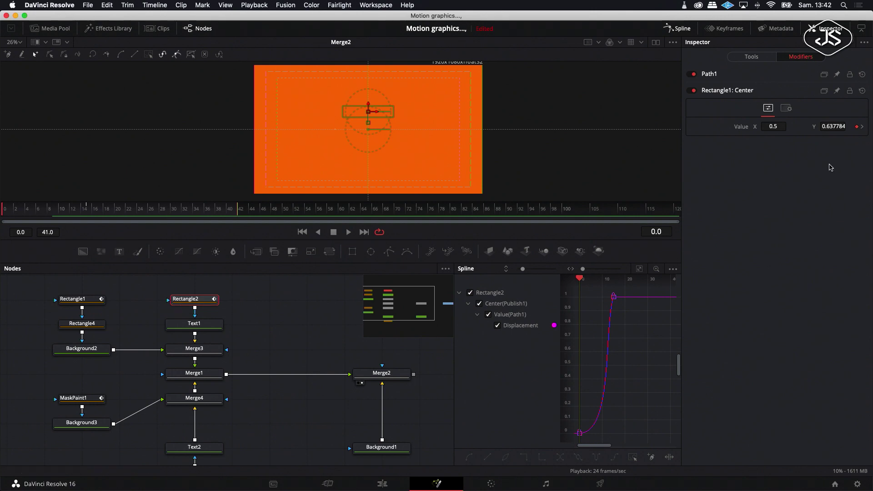
pyautogui.click(787, 108)
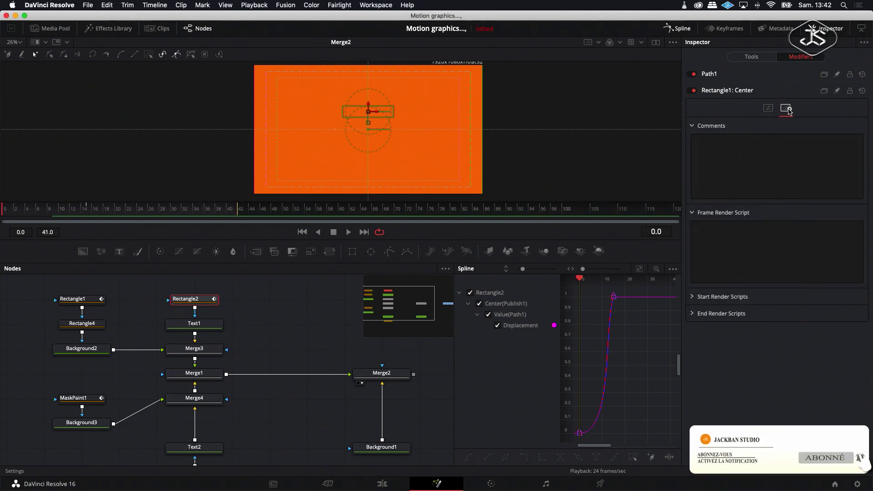
pyautogui.click(753, 57)
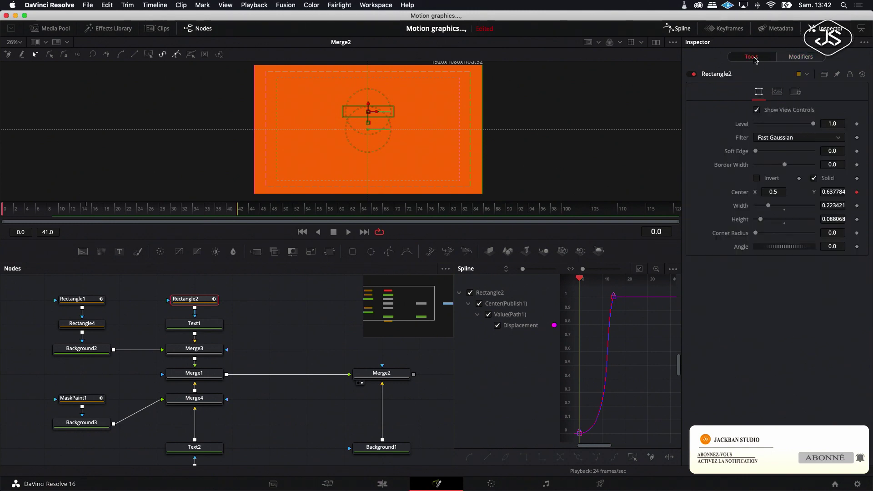
pyautogui.click(796, 93)
pyautogui.click(763, 123)
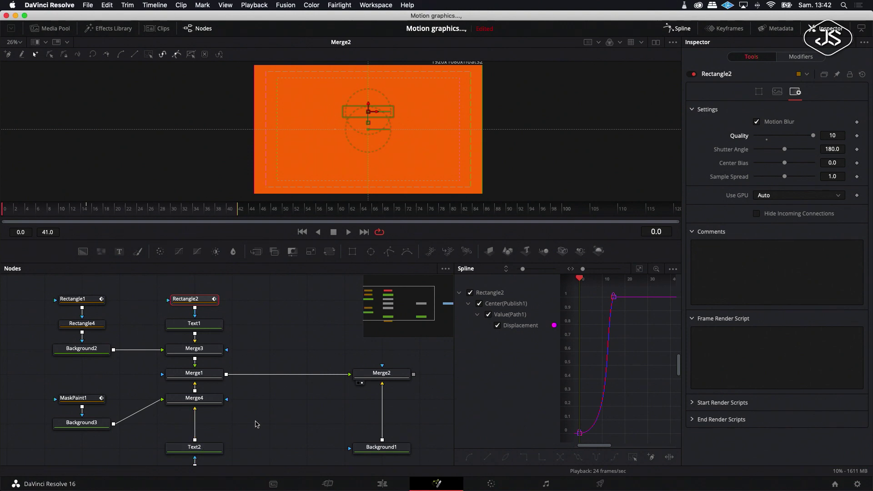
# Check the motion blur settings of MaskPaint1's PolylineStroke1 modifier
pyautogui.scroll(-1, 209, 414)
pyautogui.click(83, 386)
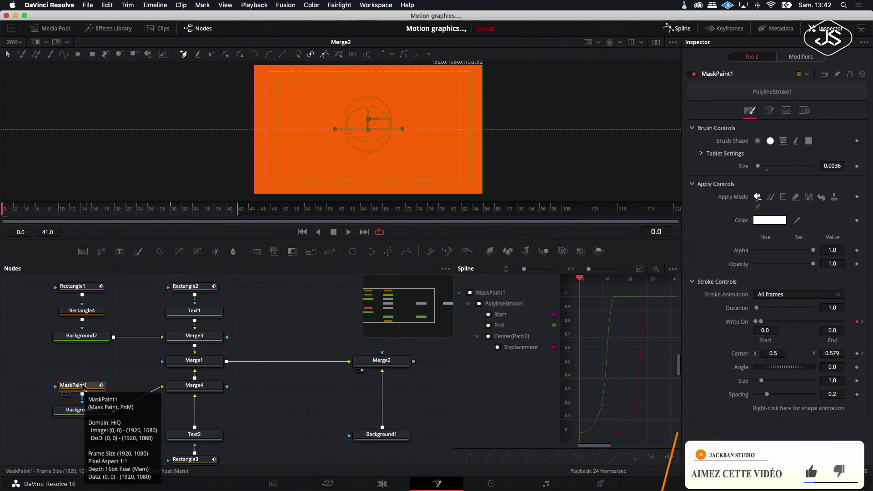
pyautogui.click(801, 57)
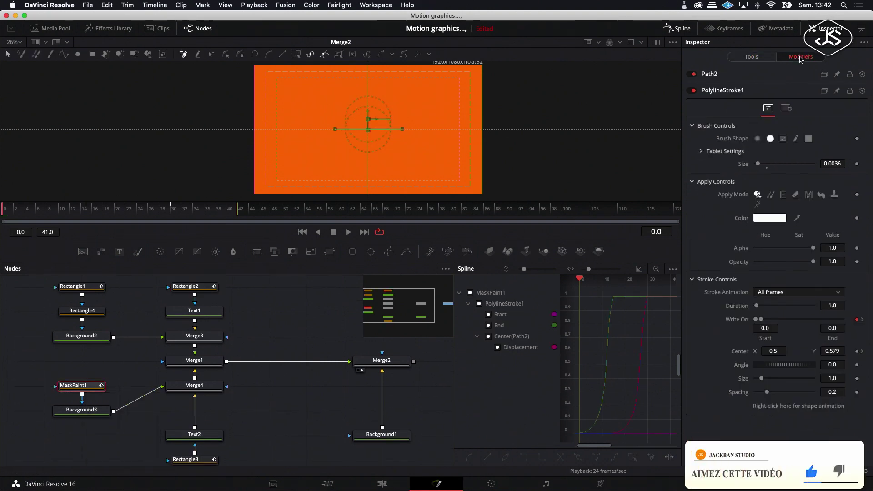
pyautogui.click(787, 108)
pyautogui.scroll(-4, 220, 410)
# Enable motion blur with Quality 10 on the Rectangle3 mask
pyautogui.click(202, 410)
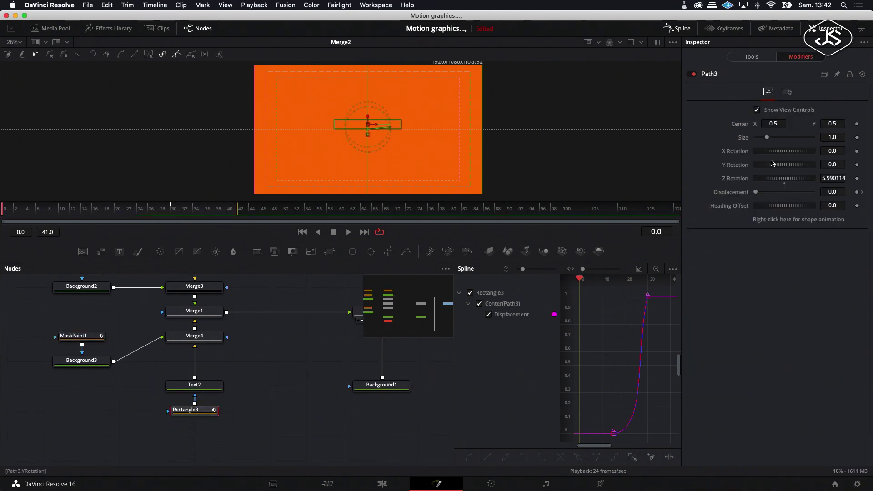
pyautogui.click(786, 92)
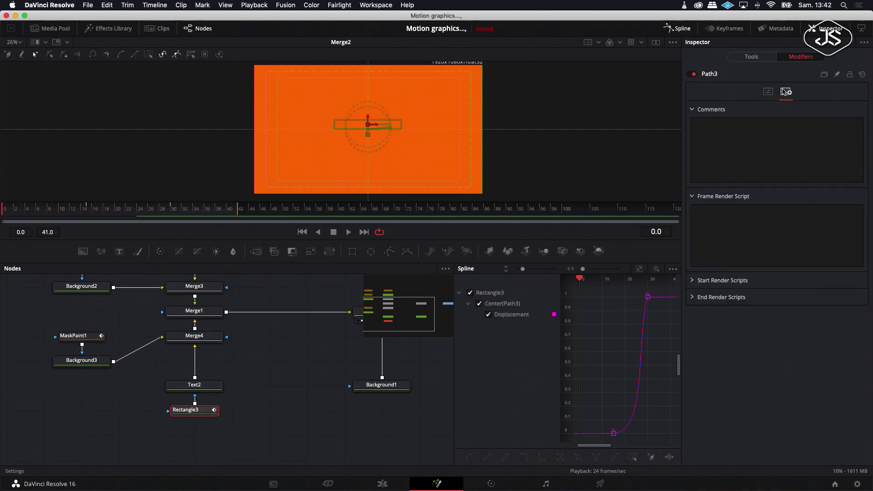
pyautogui.click(751, 56)
pyautogui.click(796, 92)
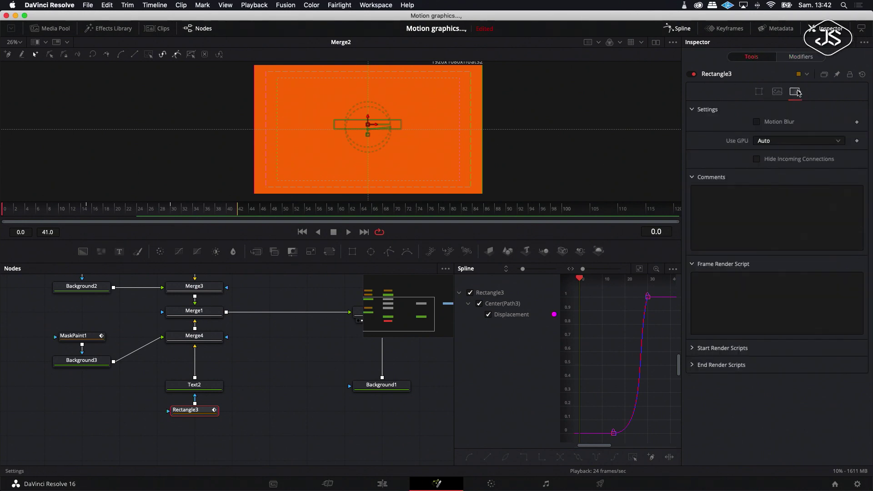
pyautogui.click(757, 122)
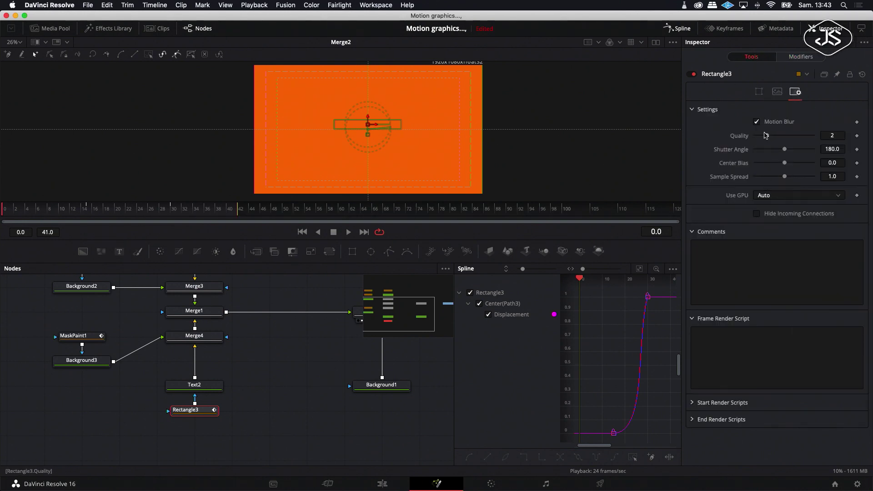
pyautogui.click(319, 338)
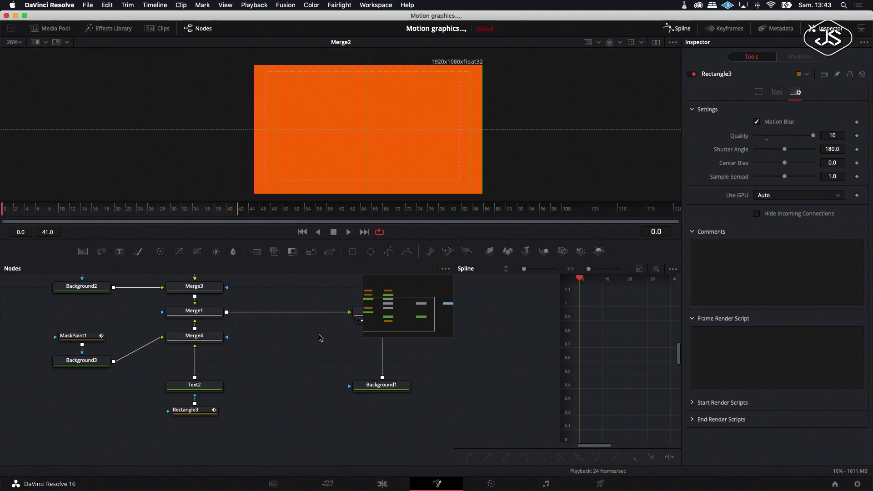
# Hide the viewer guides, extend the playback range to frame 51 and preview the title animation
pyautogui.rightClick(368, 111)
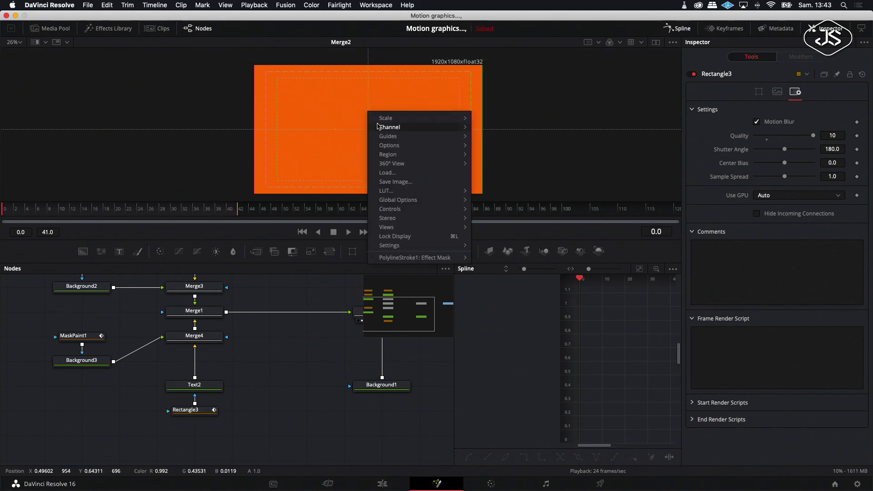
pyautogui.moveTo(393, 139)
pyautogui.click(483, 139)
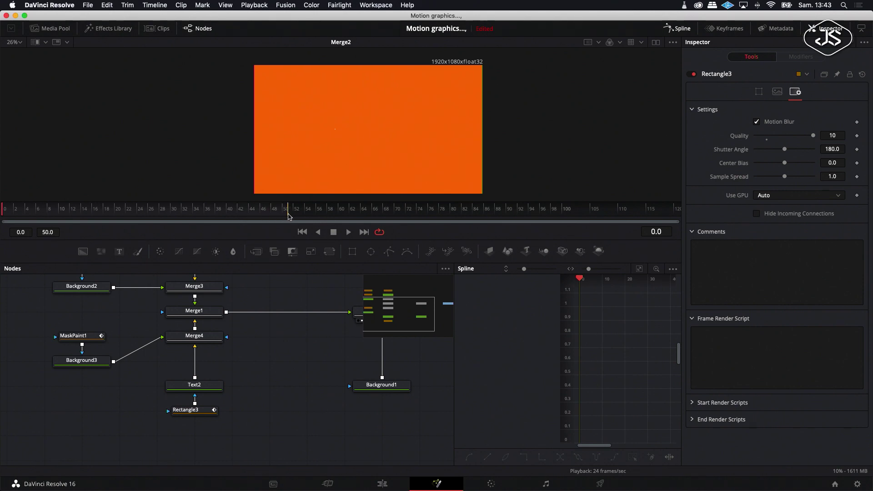
pyautogui.click(348, 232)
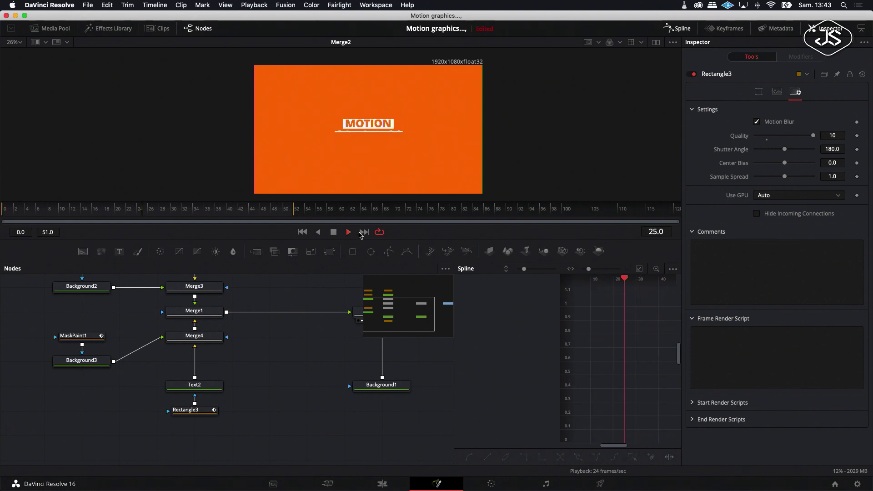
pyautogui.click(333, 232)
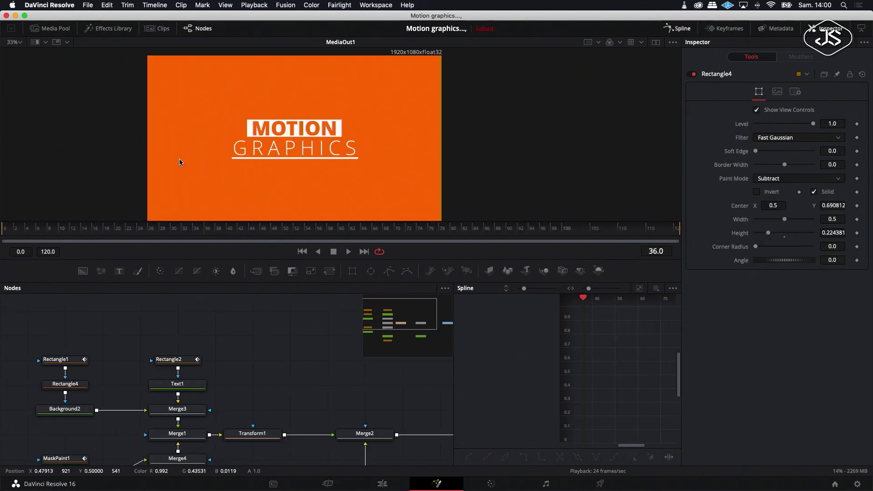
# Raise the Rectangle4 mask to Center Y 0.707983 and move the MOTION text up slightly to centre it in the white bar
pyautogui.hscroll(-3, 95, 355)
pyautogui.scroll(-2, 95, 355)
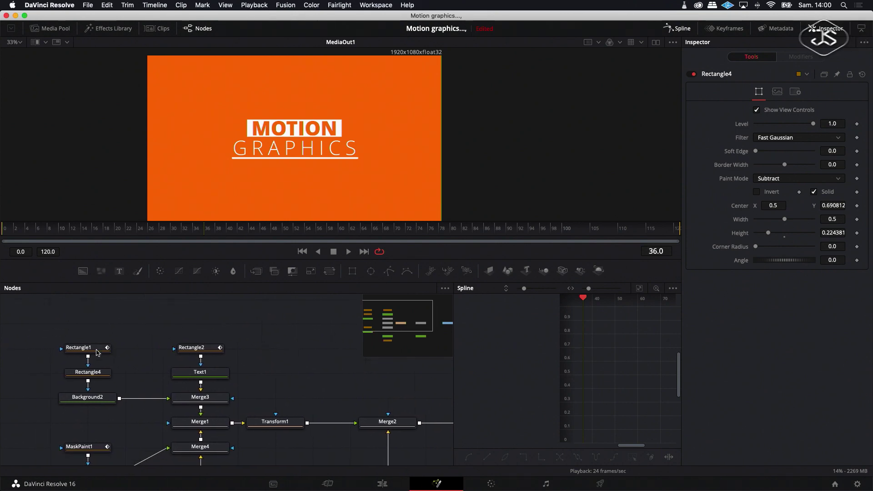
pyautogui.click(87, 372)
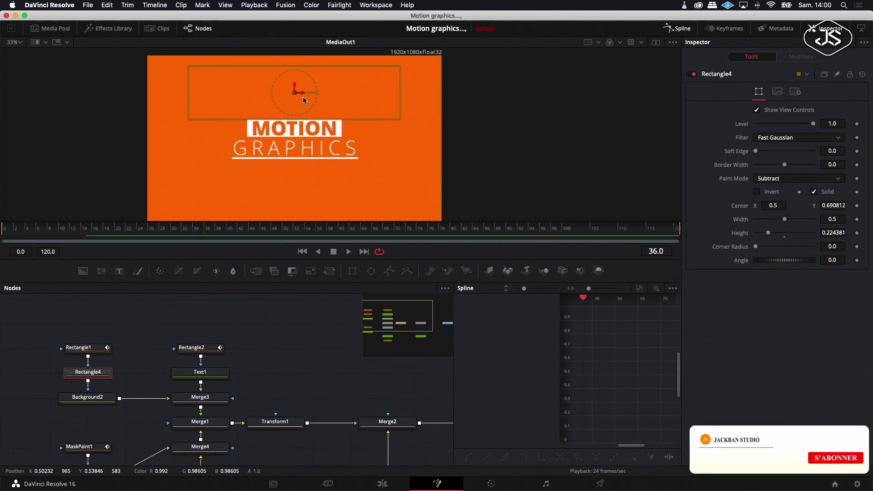
pyautogui.moveTo(294, 85); pyautogui.dragTo(294, 82)
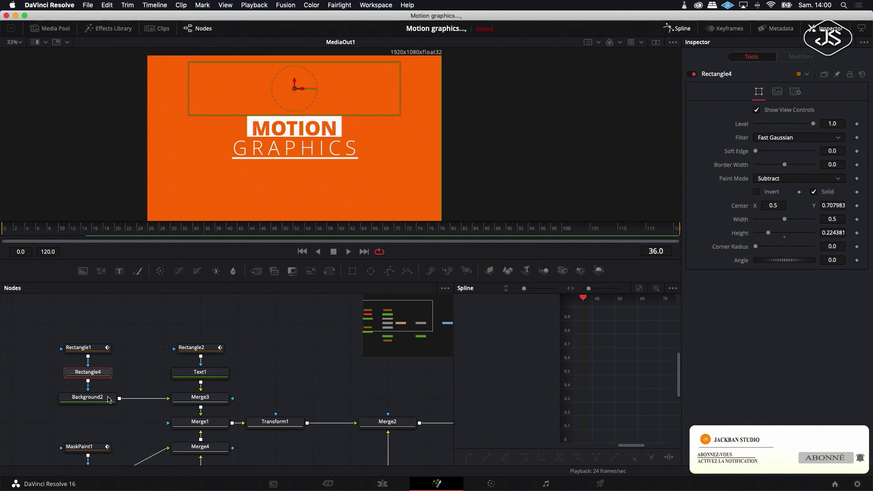
pyautogui.click(200, 372)
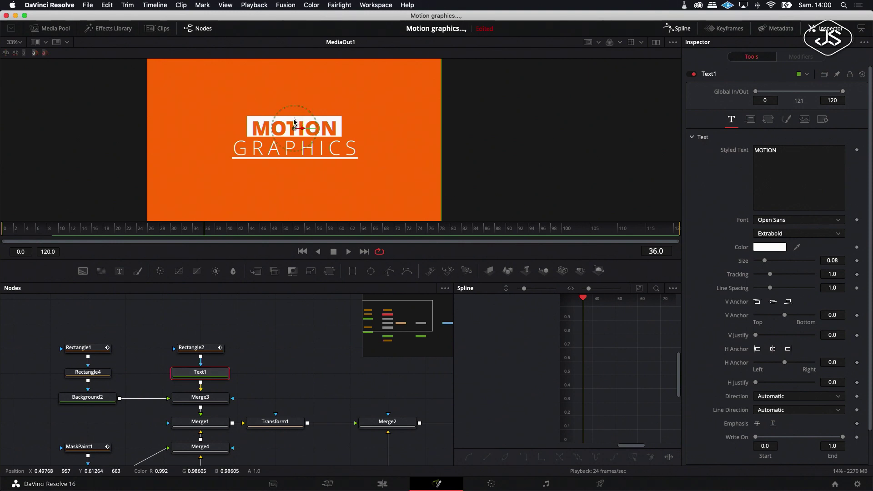
pyautogui.moveTo(294, 122); pyautogui.dragTo(295, 119)
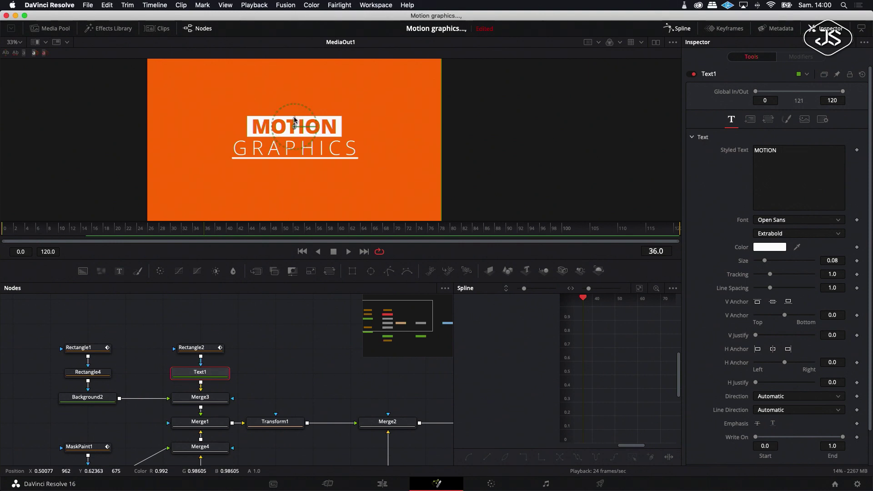
pyautogui.click(274, 340)
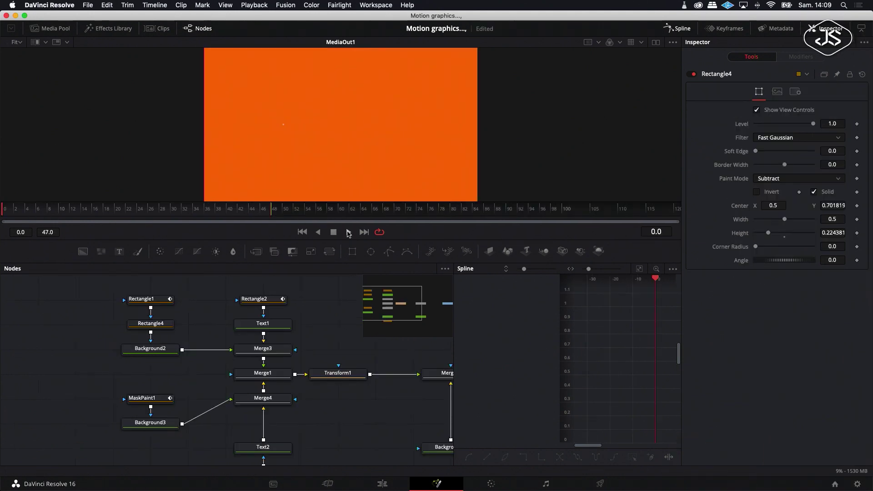
# Group all the title nodes from the masks through Transform1 and place the group beside Merge2
pyautogui.moveTo(101, 290); pyautogui.dragTo(334, 448)
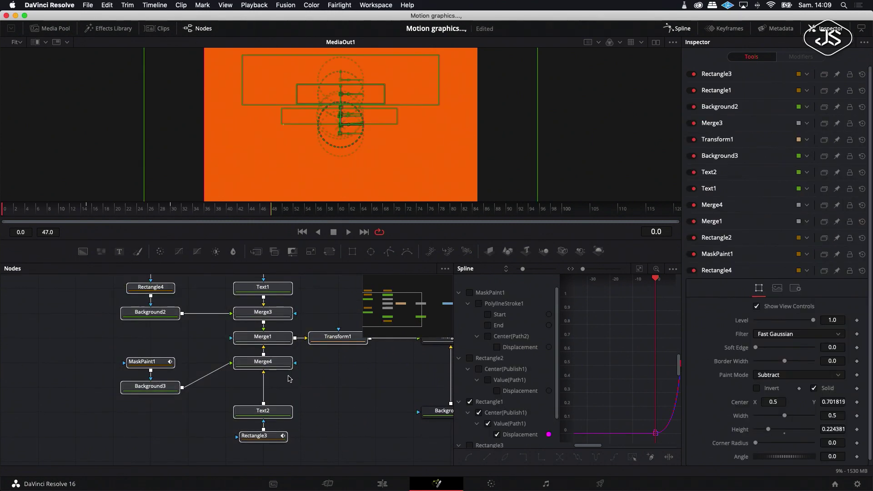
pyautogui.rightClick(261, 342)
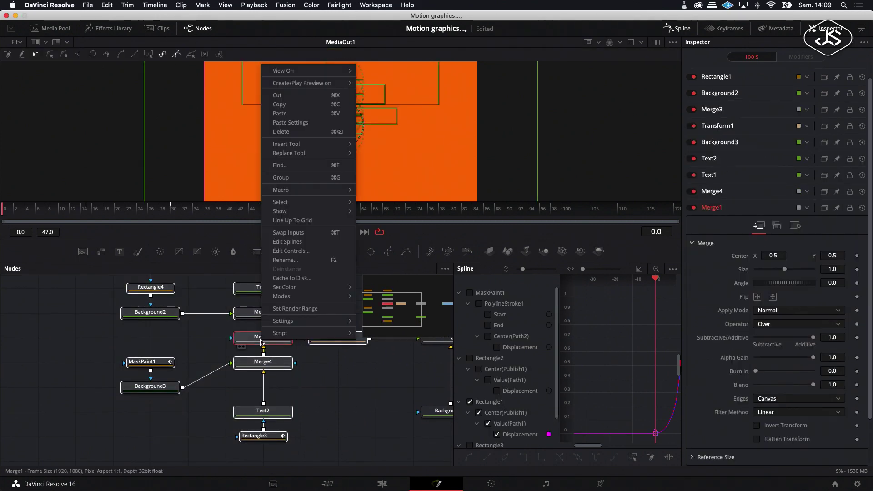
pyautogui.click(298, 180)
pyautogui.moveTo(245, 299); pyautogui.dragTo(335, 368)
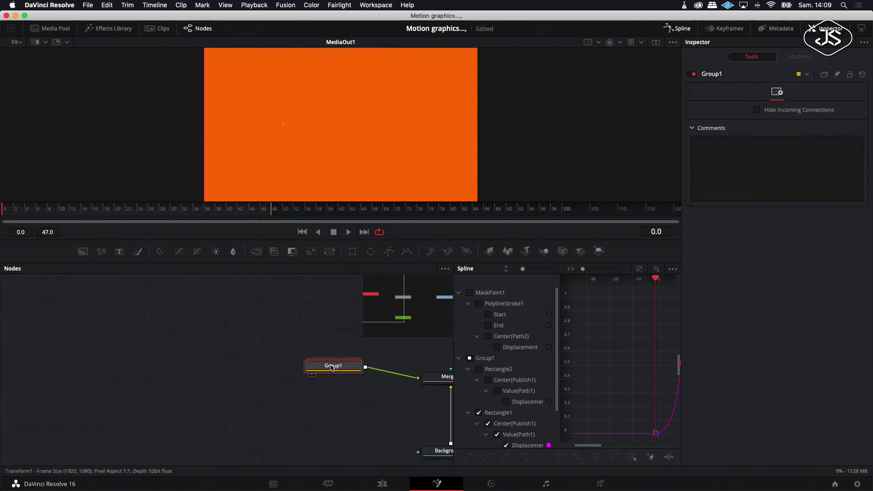
# Replace the Spline view with the Keyframes editor, shift Group1's start to frame 4 and play back the delayed animation
pyautogui.click(723, 31)
pyautogui.click(680, 28)
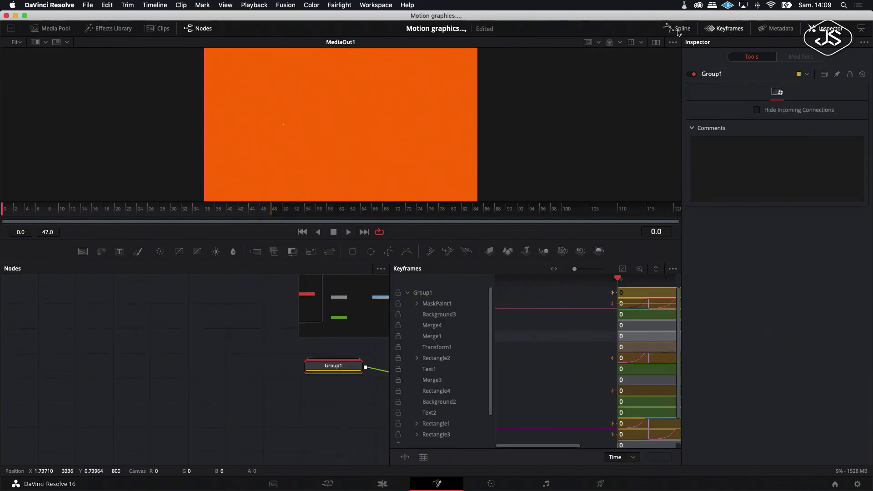
pyautogui.click(408, 293)
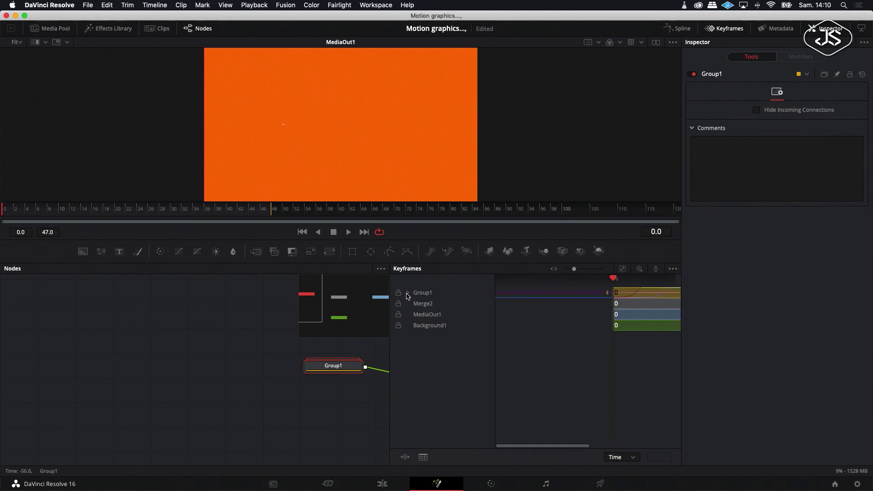
pyautogui.click(422, 295)
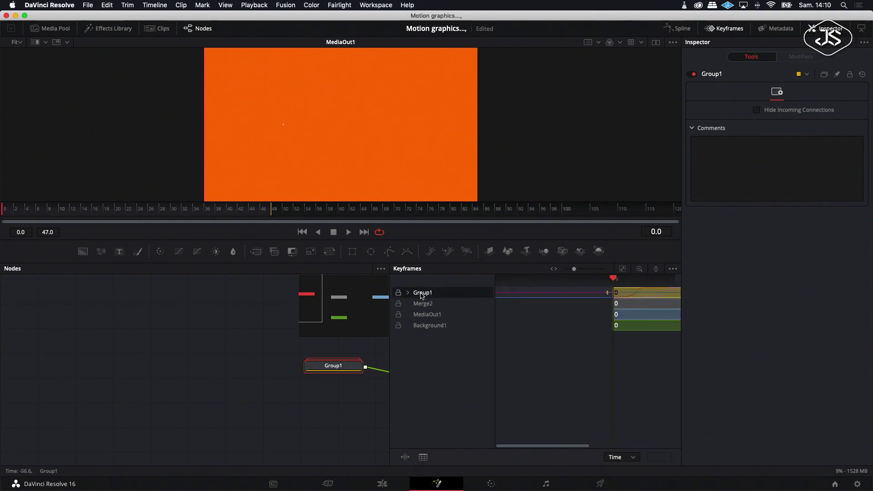
pyautogui.click(623, 269)
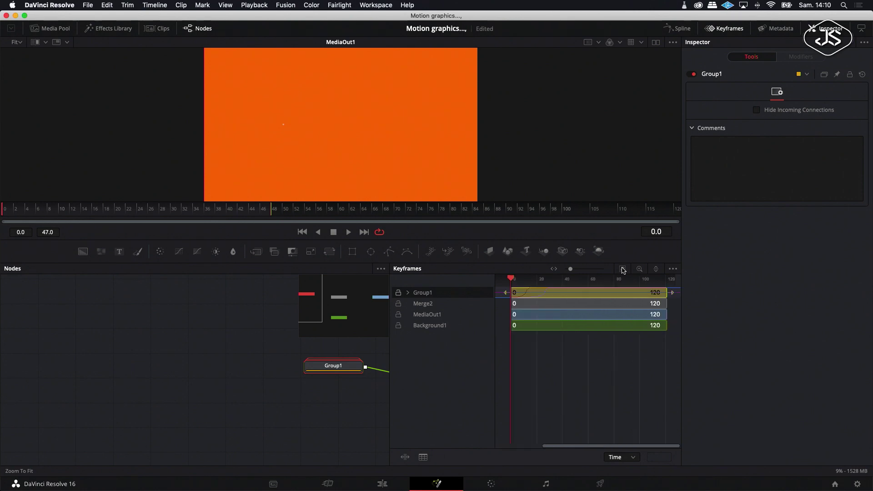
pyautogui.moveTo(546, 292); pyautogui.dragTo(548, 292)
pyautogui.click(348, 232)
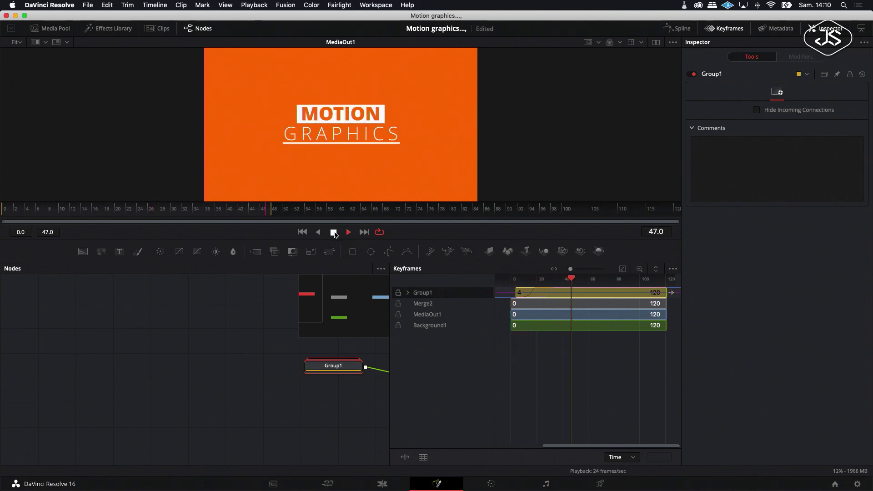
pyautogui.click(334, 233)
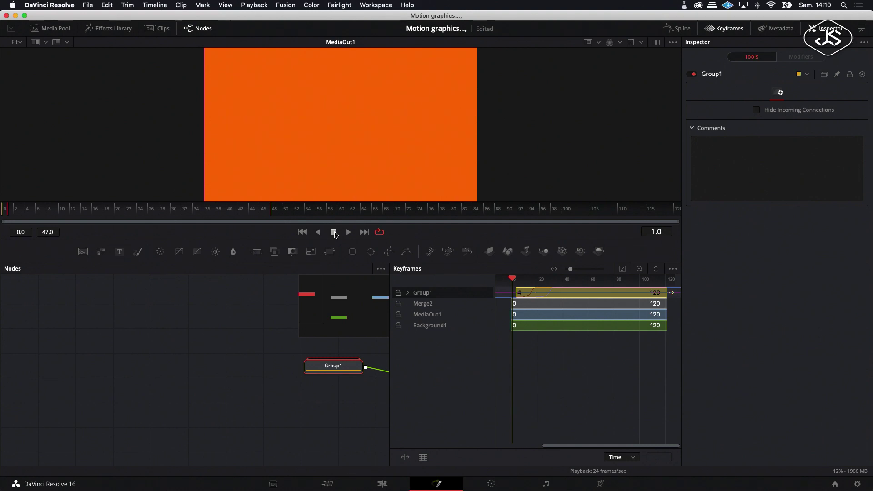